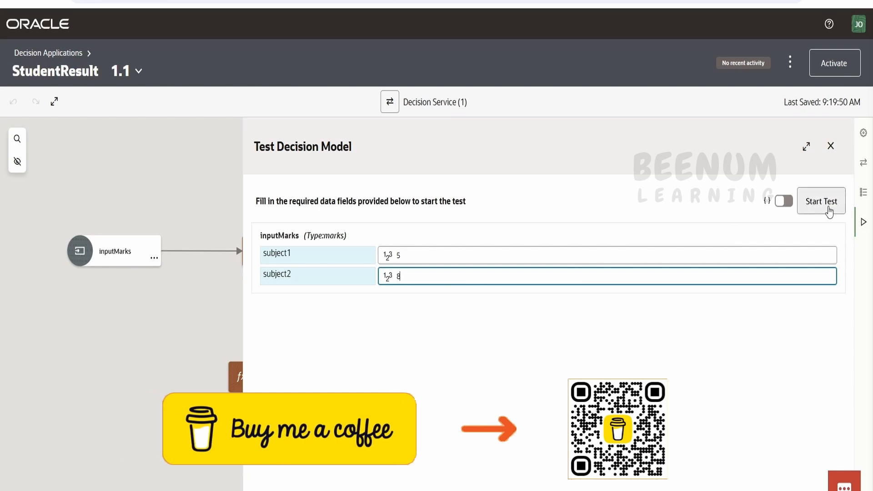
Test the decision model with the entered marks, and rerun the test with subject1 set to 50.
left_click(820, 202)
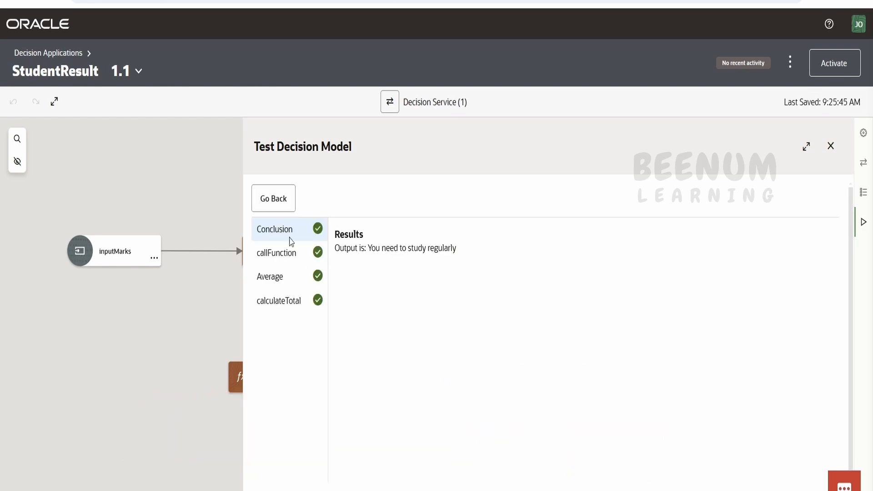
left_click(273, 198)
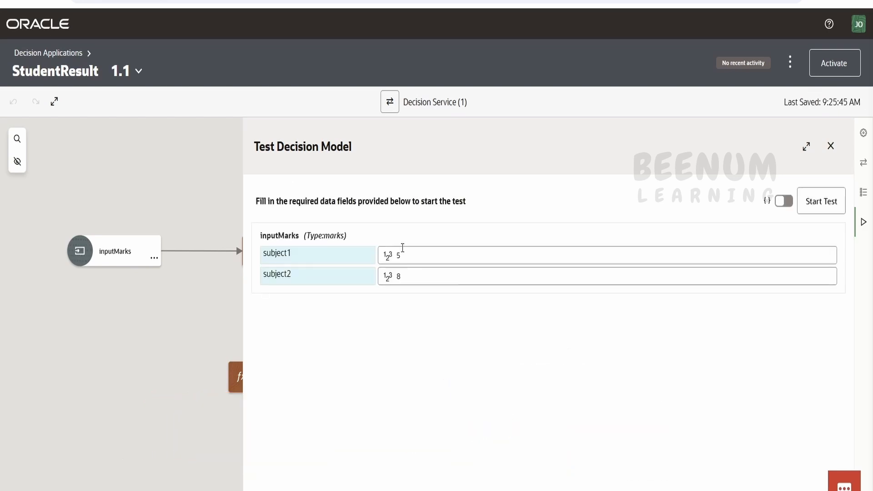
left_click(439, 248)
left_click(443, 276)
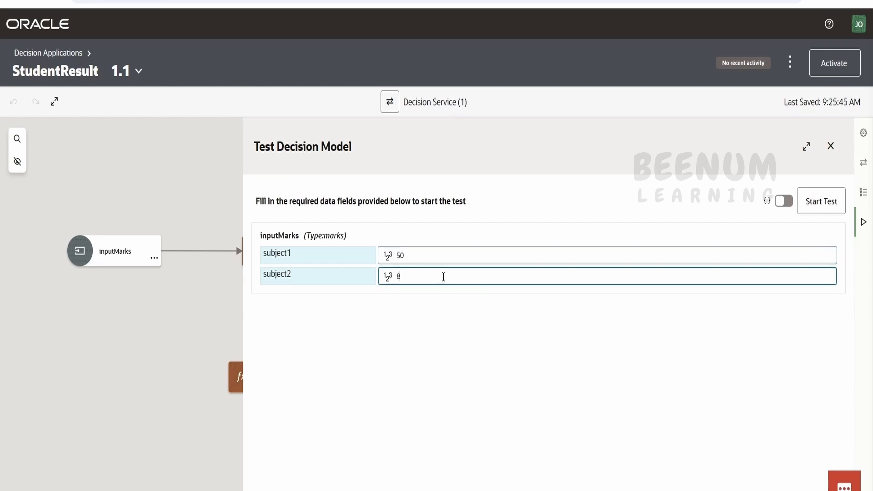
left_click(823, 207)
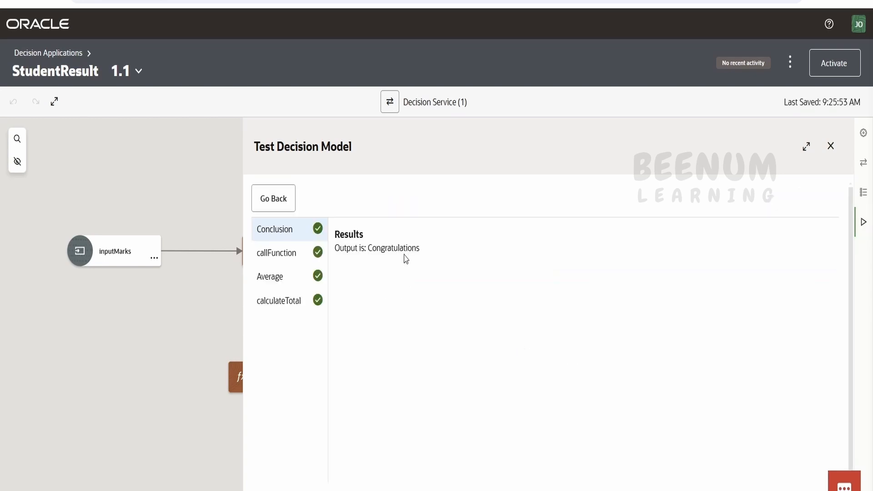
left_click(830, 146)
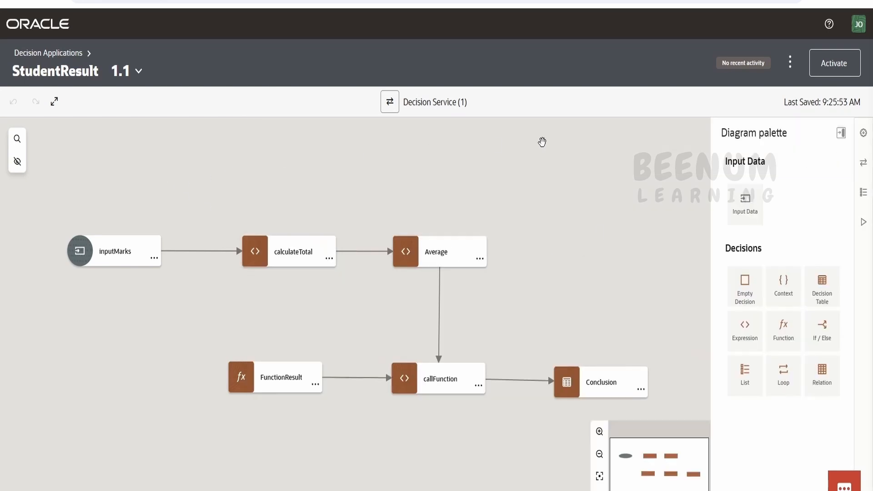
Return to the decision applications list and reopen StudentResult.
left_click(46, 58)
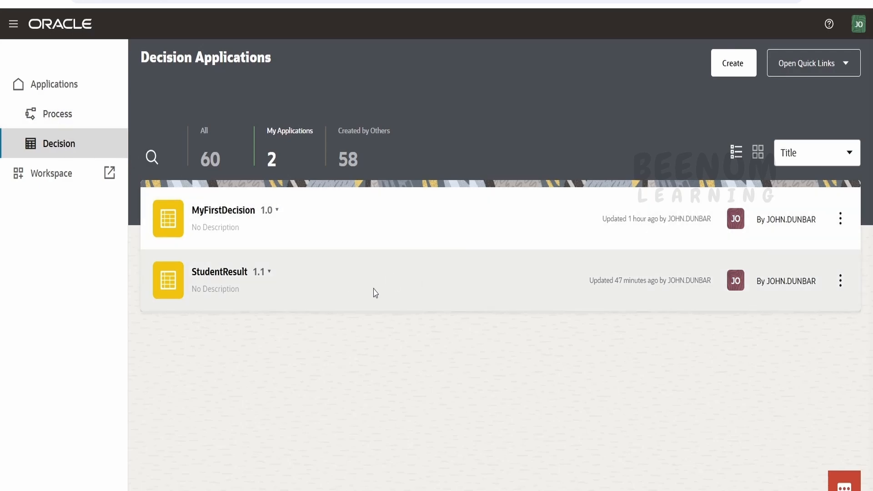
left_click(387, 303)
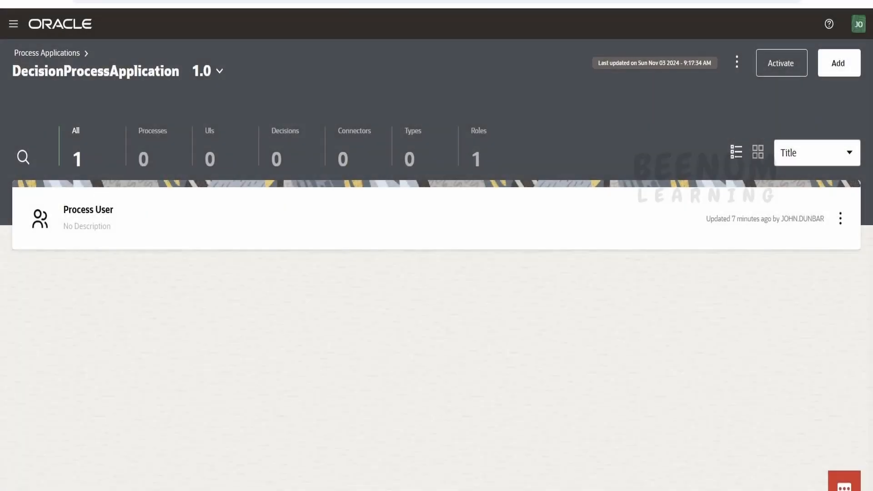
Create a structured process titled externalDecisionProcess in DecisionProcessApplication and open it.
left_click(153, 158)
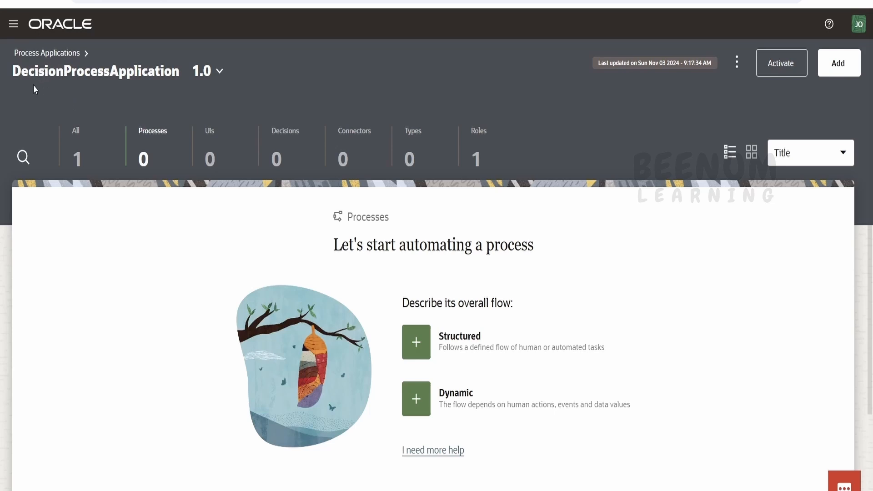
left_click(416, 343)
double_click(734, 252)
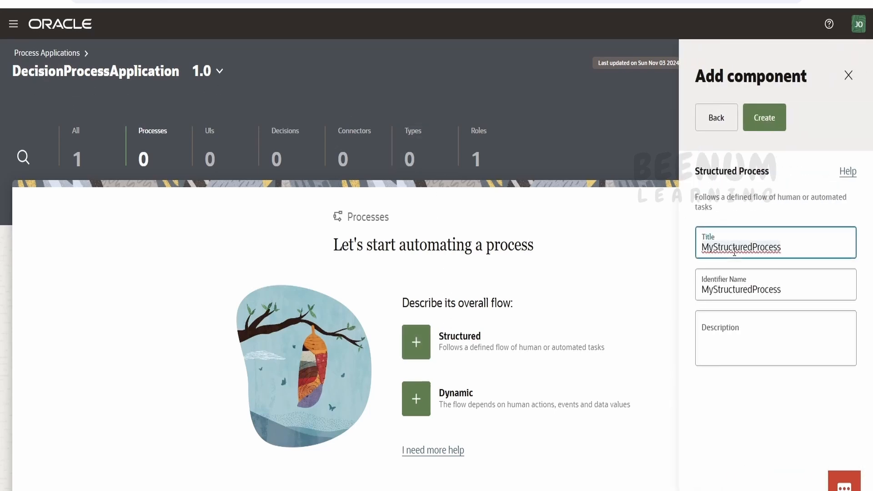
type("exter")
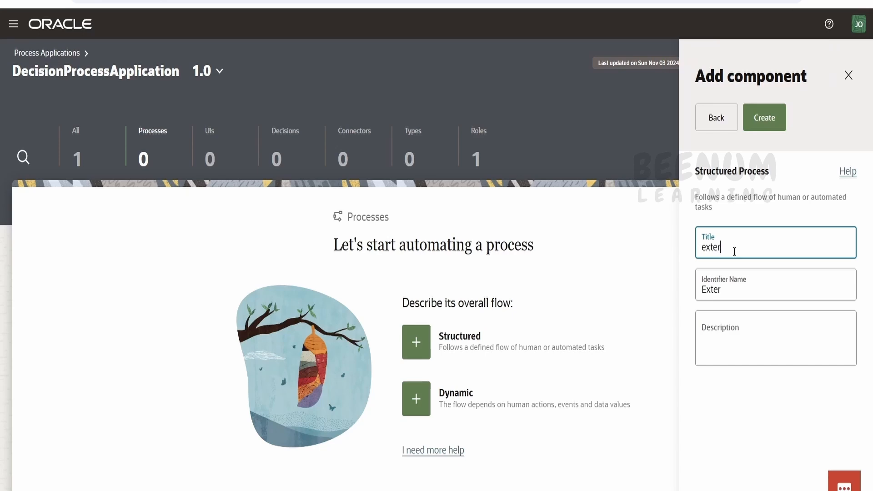
type("nalDecision")
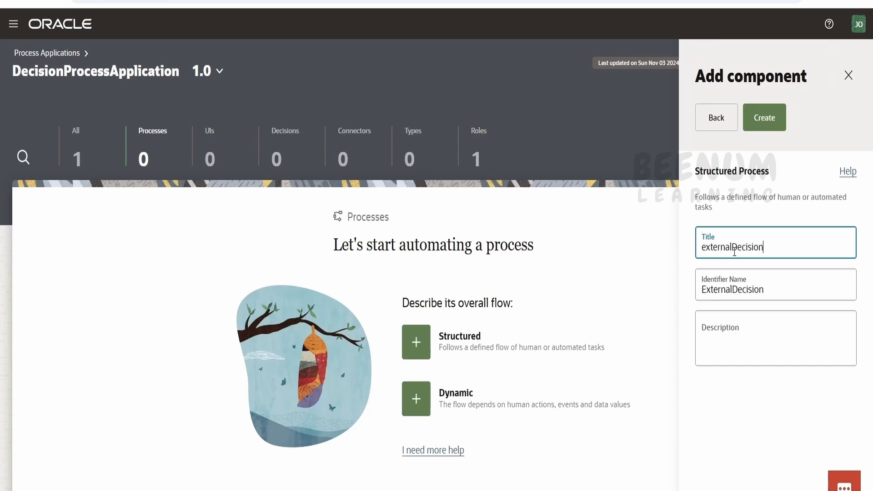
type("Process")
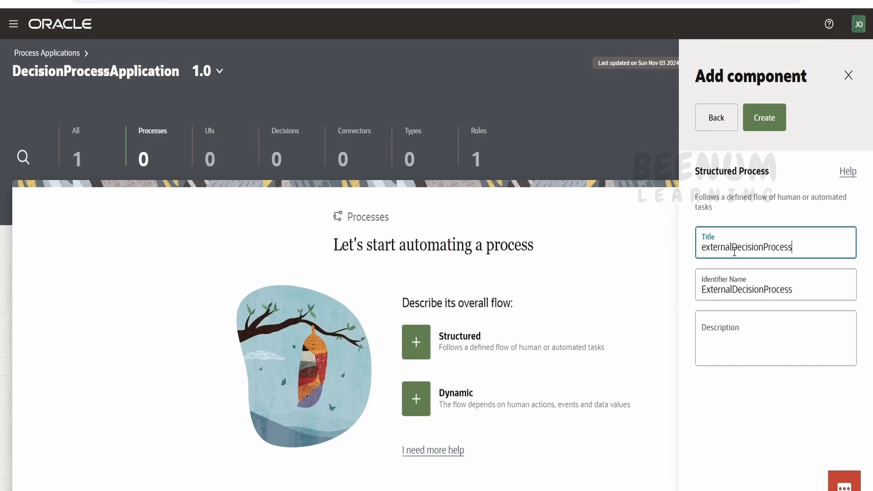
left_click(764, 117)
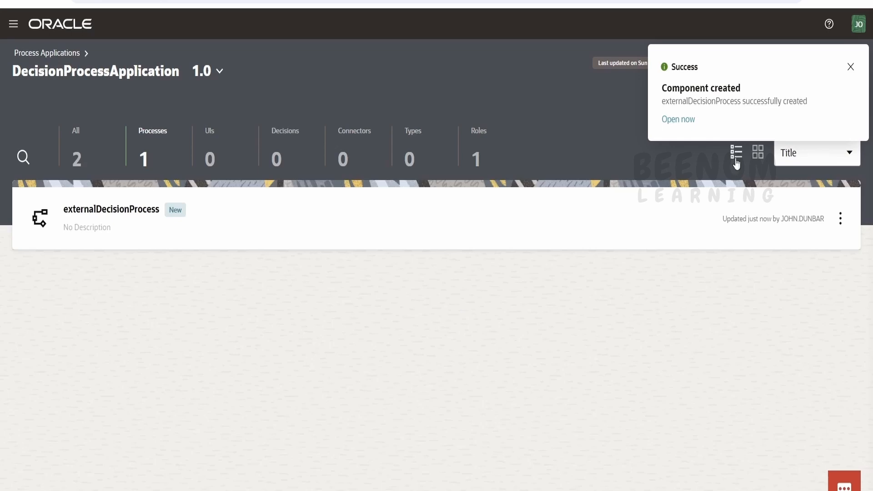
left_click(601, 238)
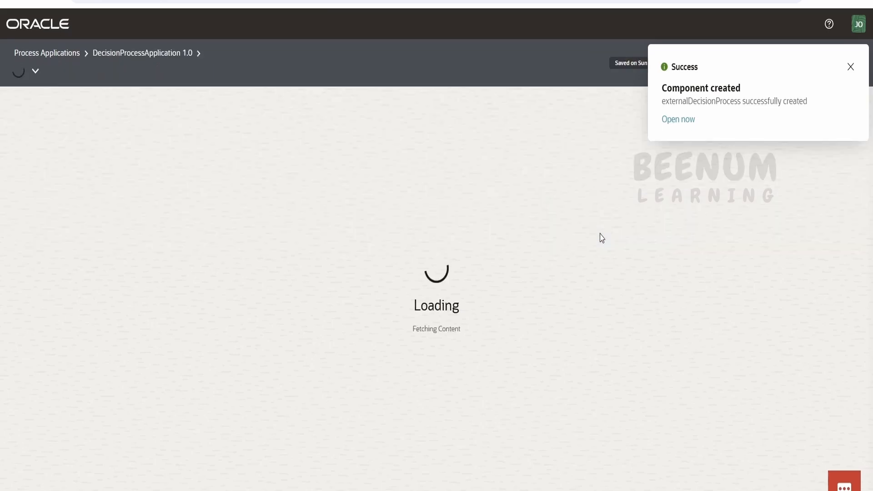
Add the activated StudentResult v1.1 decision application to DecisionProcessApplication as an external decision.
left_click(172, 55)
left_click(294, 152)
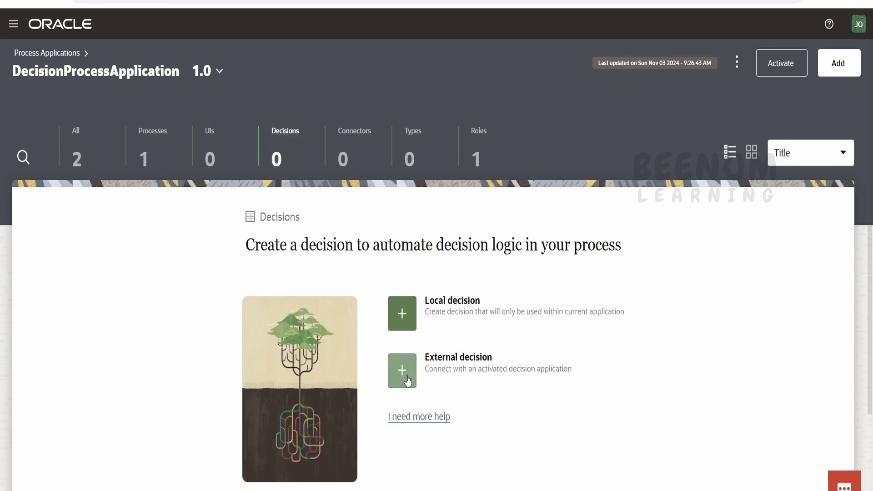
left_click(205, 6)
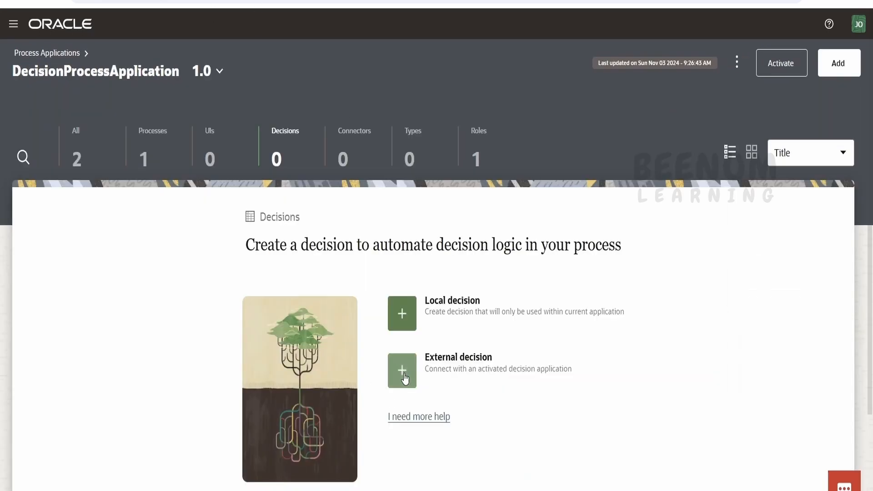
left_click(402, 370)
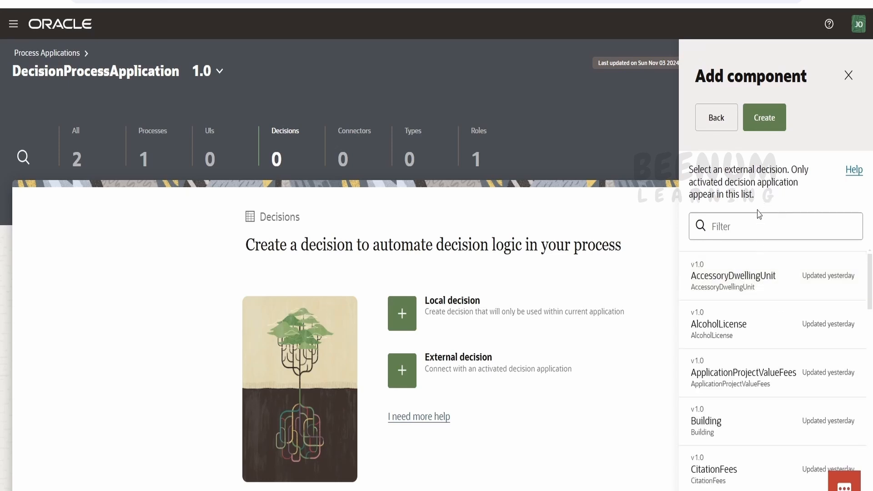
left_click(752, 229)
type("student")
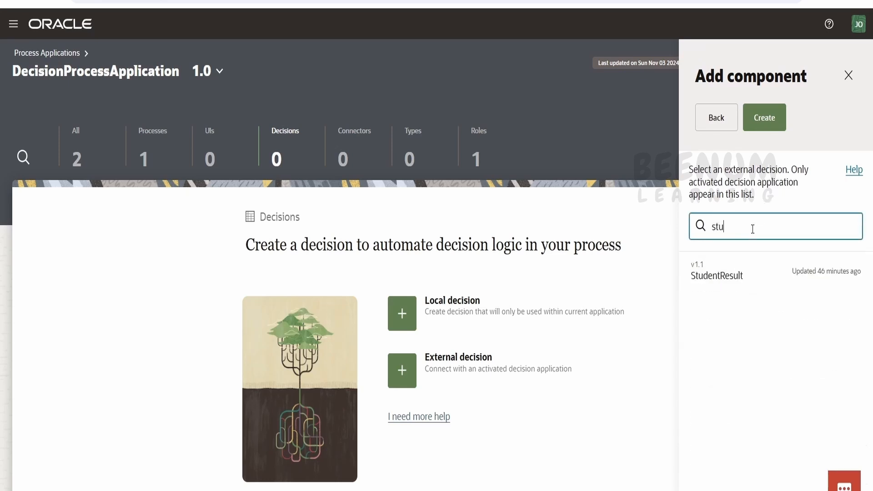
left_click(727, 281)
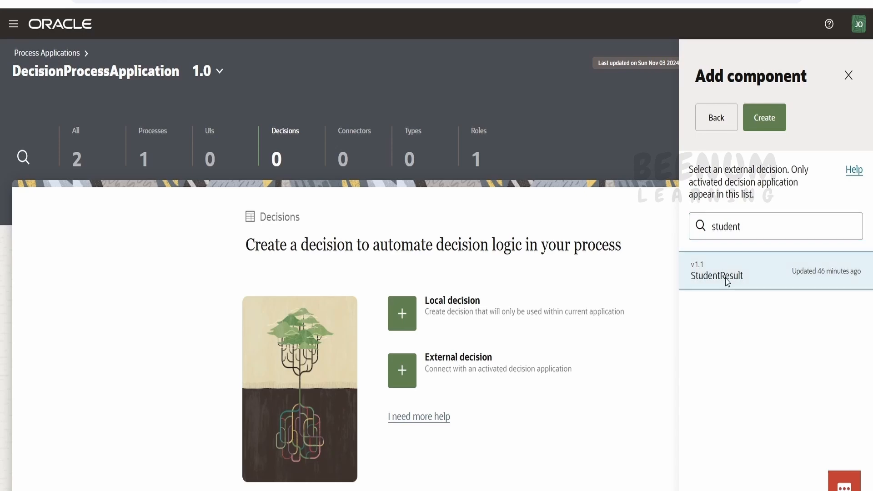
left_click(764, 117)
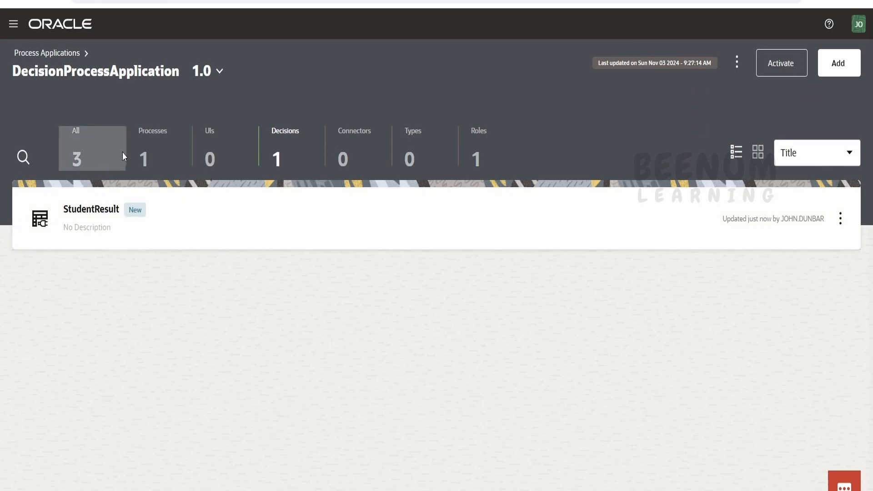
Check the input fields of the StudentResult decision test and run it without values.
left_click(162, 143)
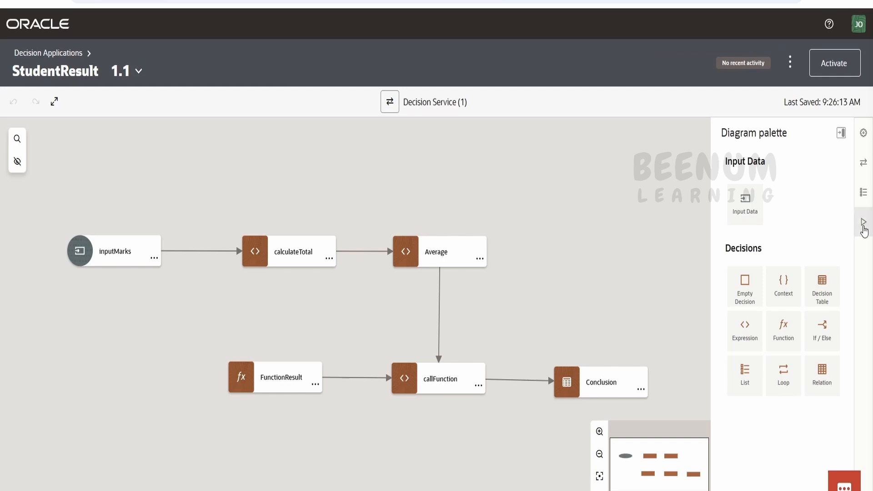
left_click(862, 223)
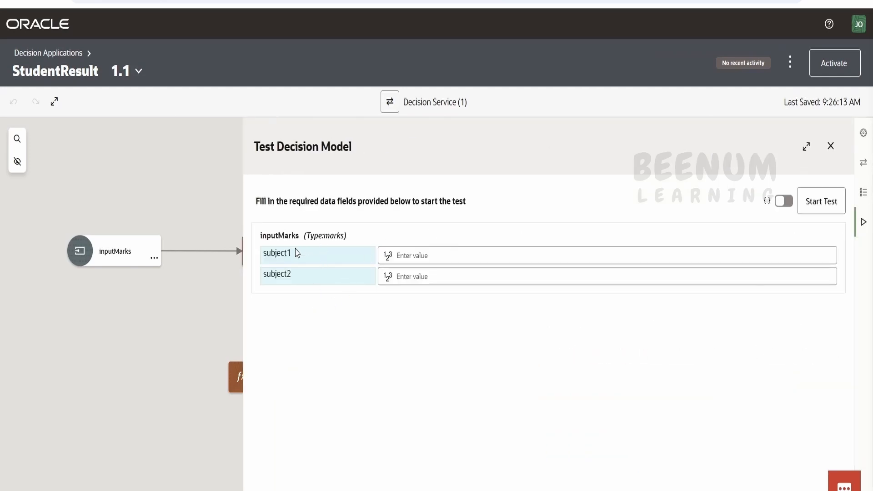
left_click(863, 222)
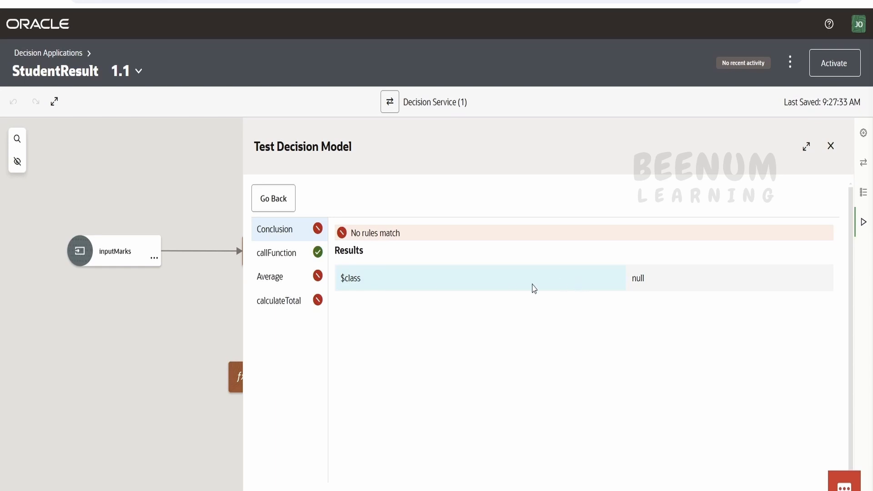
left_click(831, 146)
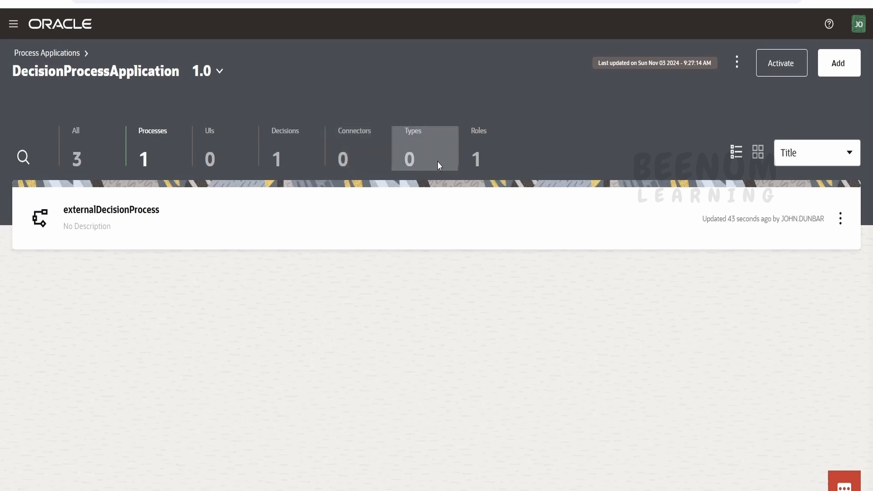
Create a web form titled initiator in DecisionProcessApplication.
left_click(238, 152)
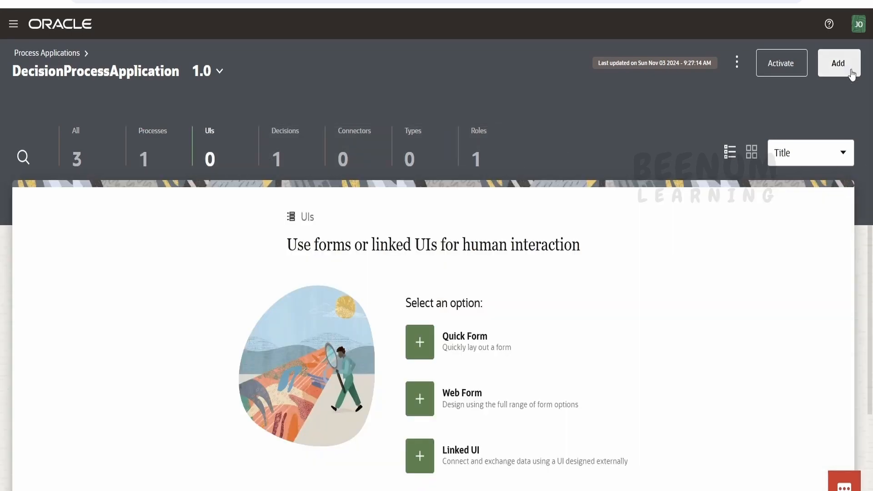
left_click(417, 397)
double_click(741, 241)
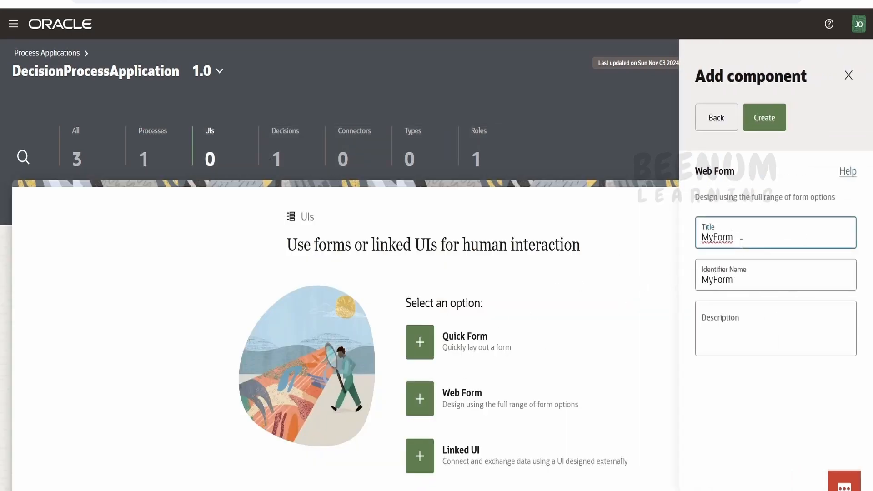
type("initiat")
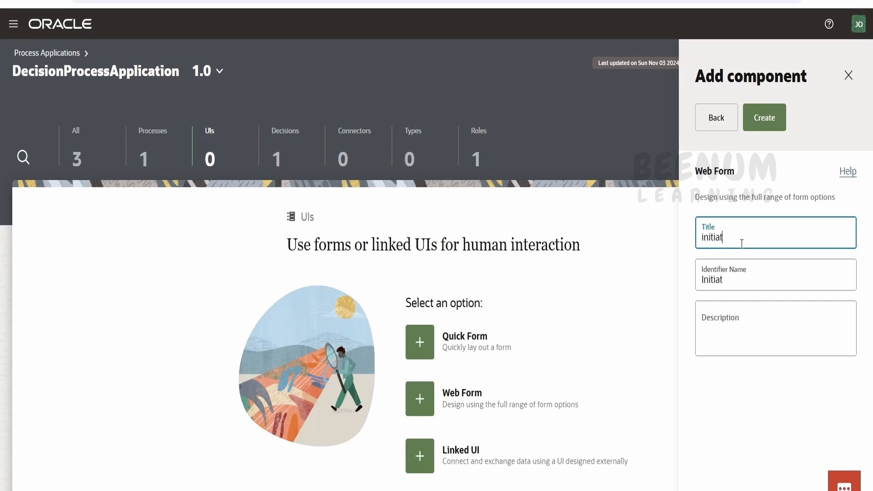
type("or")
left_click(767, 119)
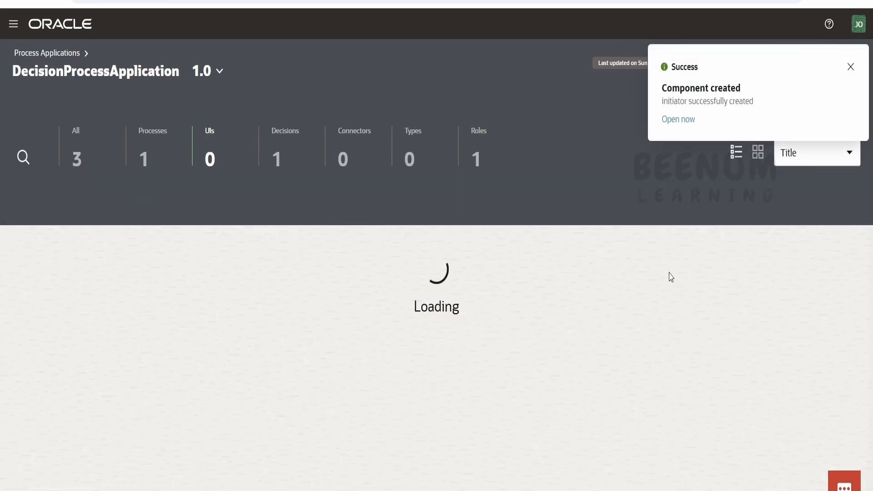
Create a second web form titled approver in DecisionProcessApplication.
left_click(838, 63)
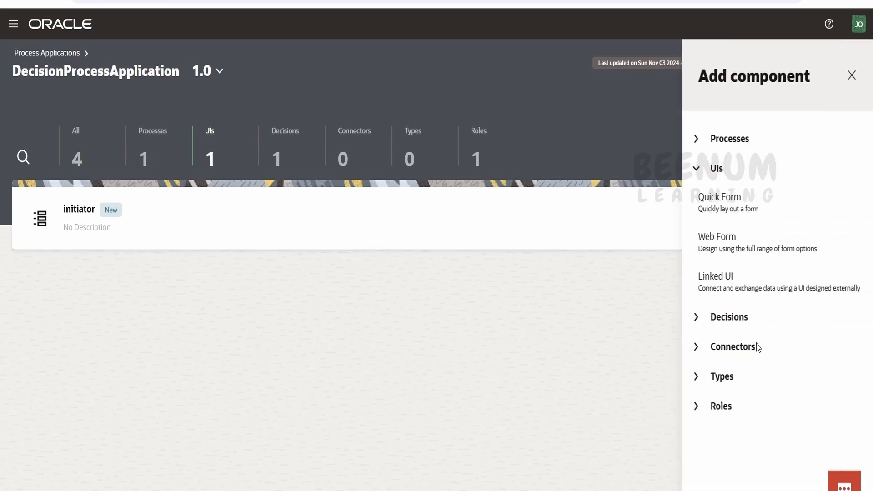
left_click(717, 248)
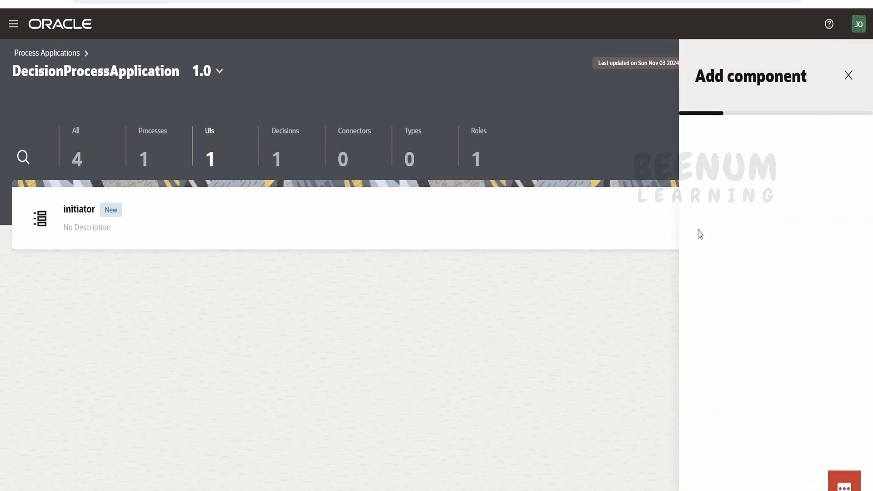
left_click(718, 235)
double_click(718, 235)
type("approver")
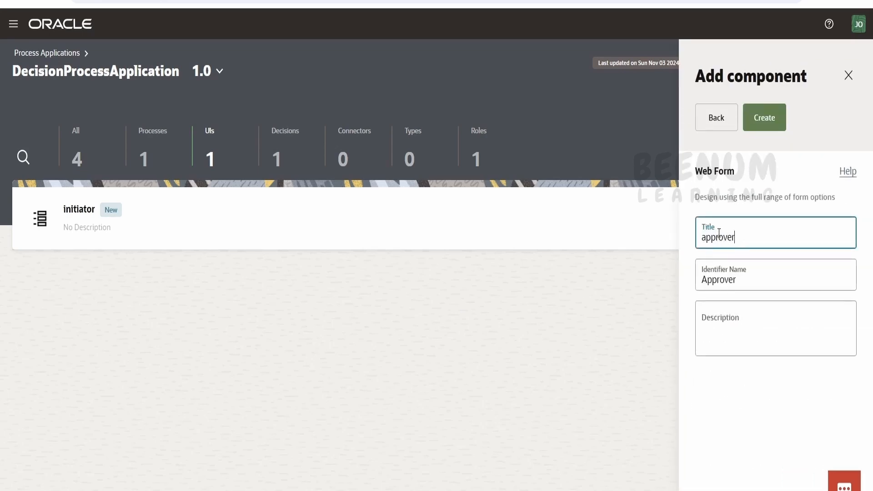
left_click(773, 126)
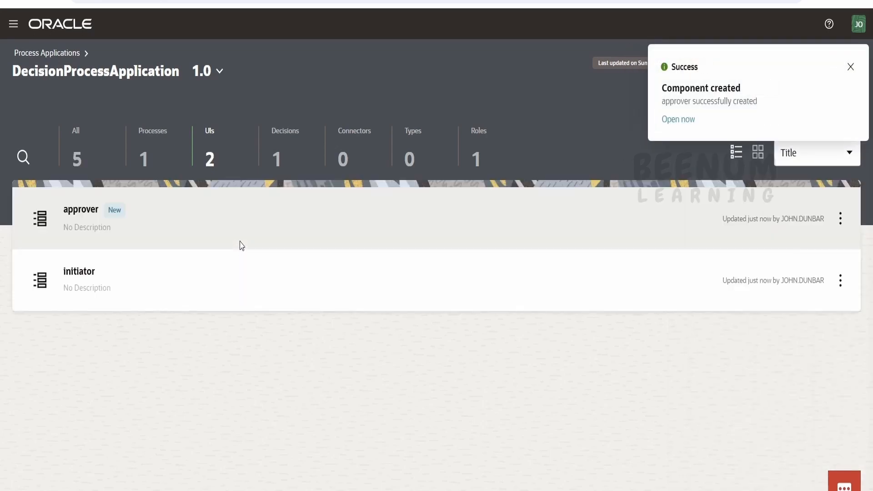
Open the approver form, place an Input text control on its canvas and show the control's properties.
left_click(245, 225)
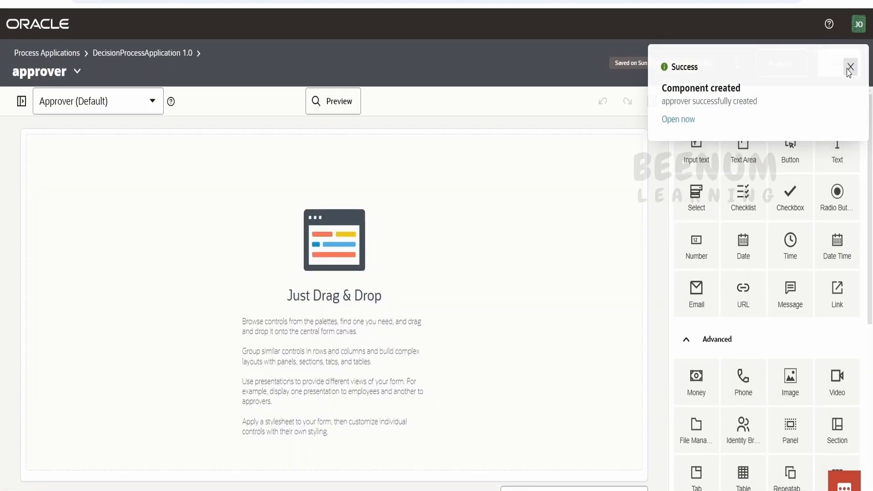
left_click(849, 67)
left_click_drag(690, 149, 249, 182)
left_click(22, 101)
left_click(283, 166)
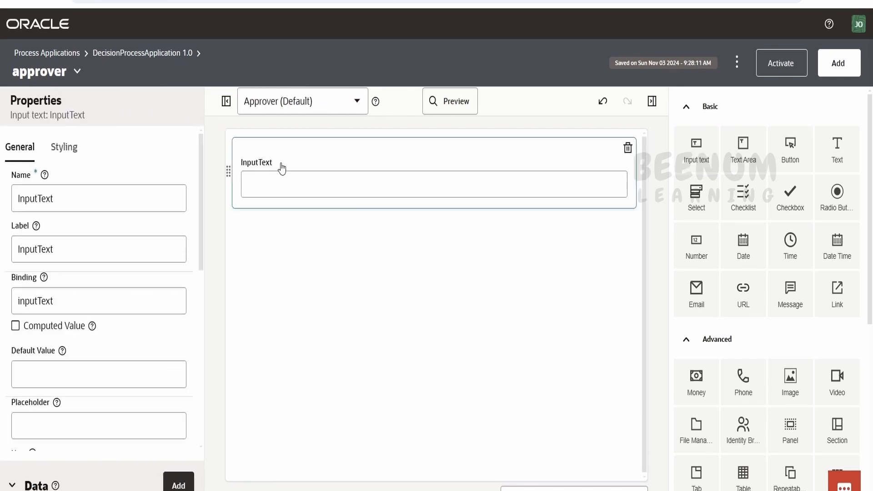
Set both the name and label of the approver form's input text control to conclusion, and expand the form's data list.
left_click(72, 191)
key("ctrl+a")
type("con")
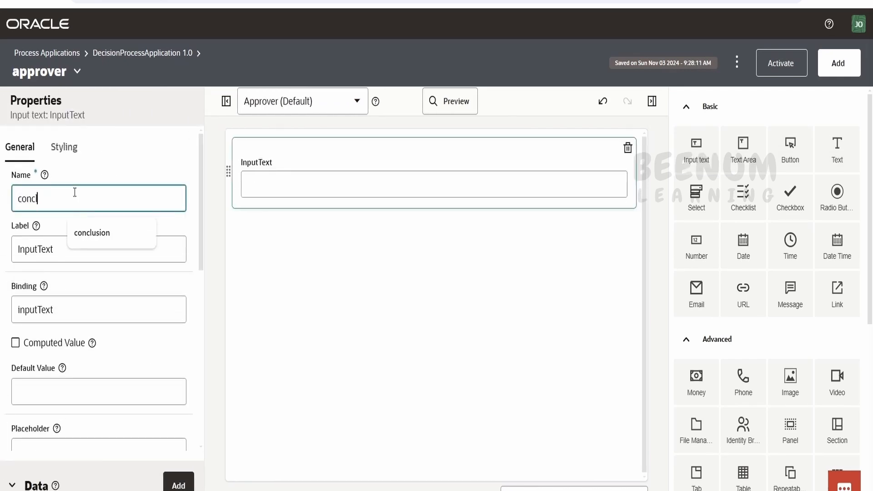
type("clusion")
key("ctrl+a")
key("ctrl+c")
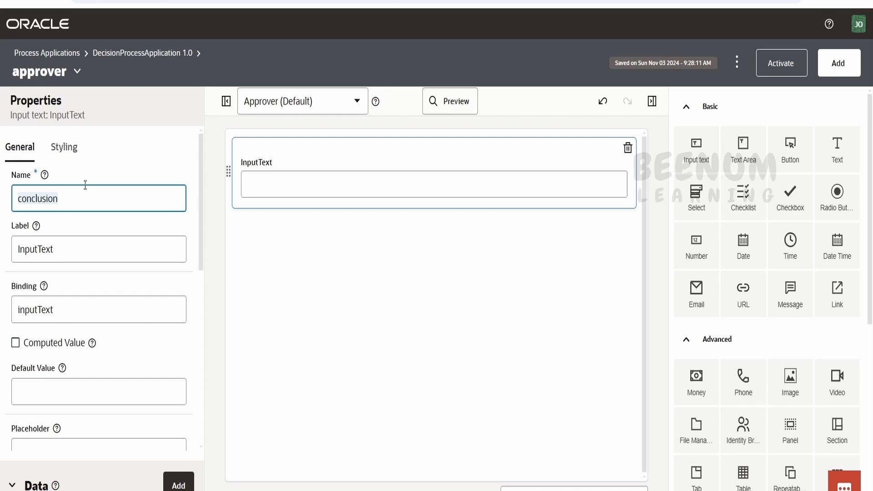
left_click(33, 245)
key("ctrl+a")
key("ctrl+v")
left_click(356, 327)
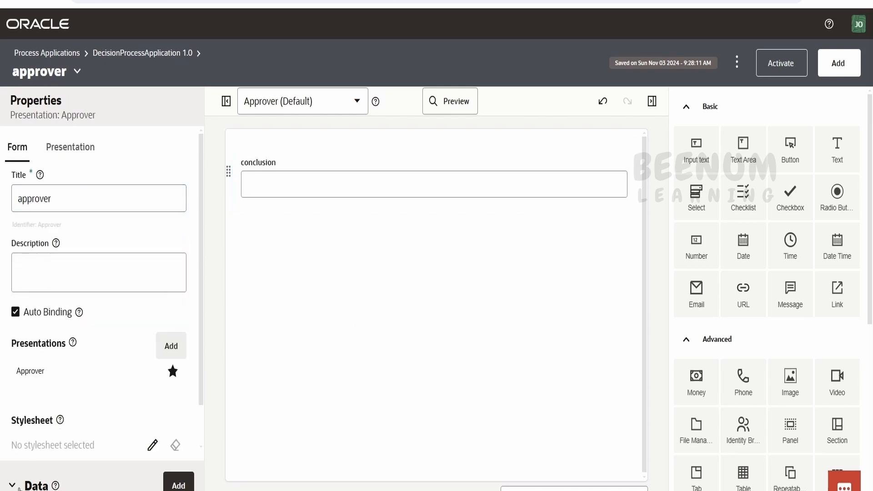
left_click(18, 487)
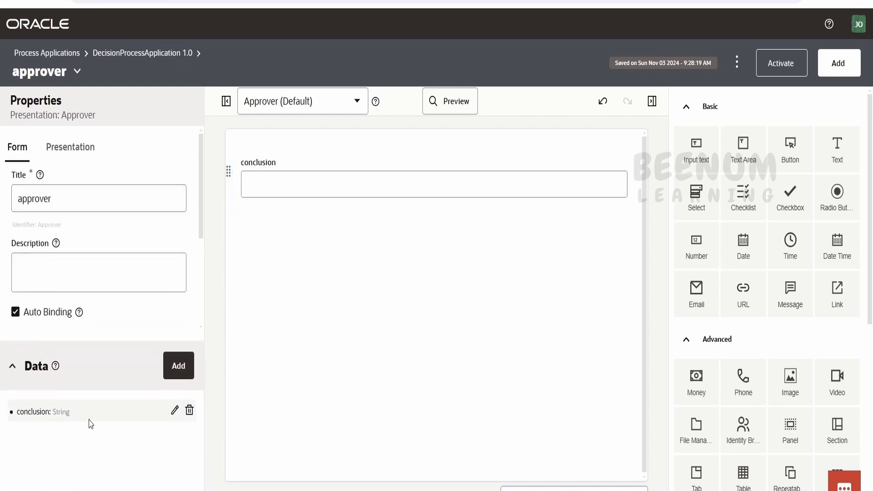
Switch to the initiator form and place two Number controls on its canvas, one below the other.
left_click(77, 71)
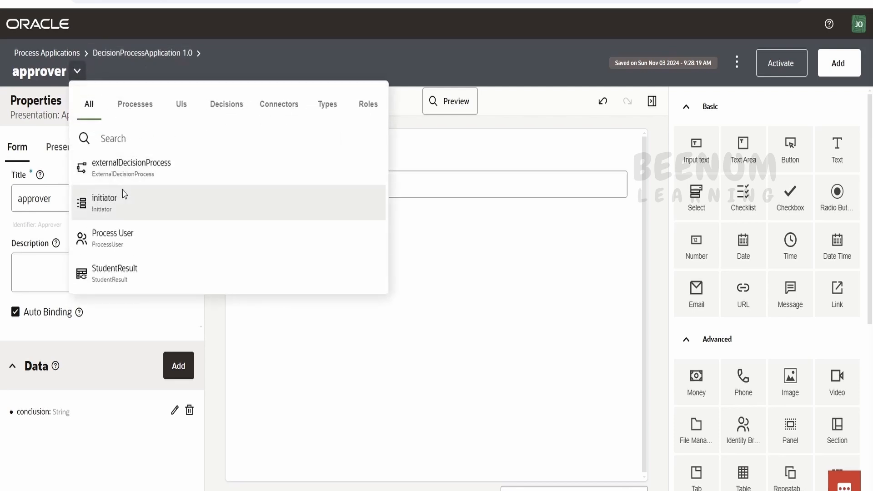
left_click(180, 105)
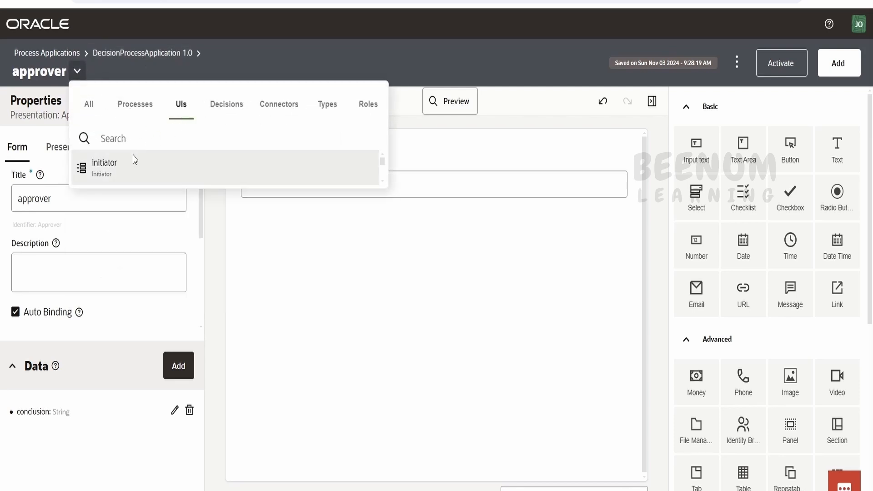
left_click(122, 178)
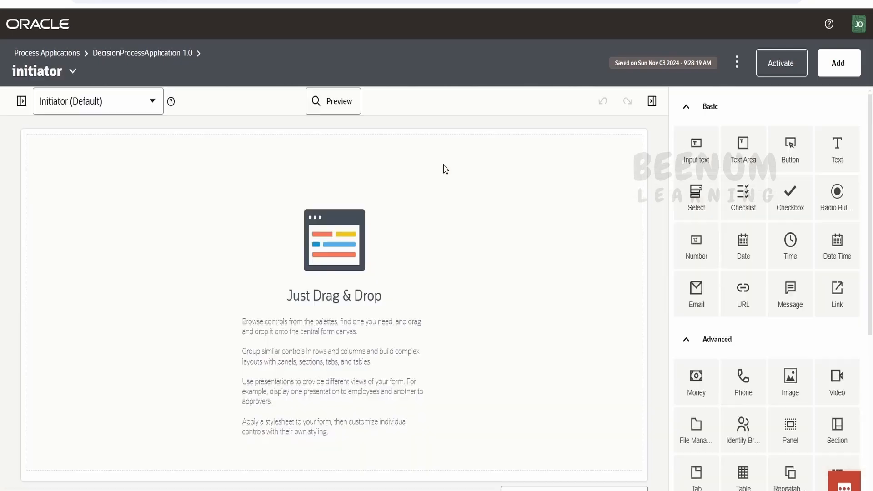
left_click(21, 100)
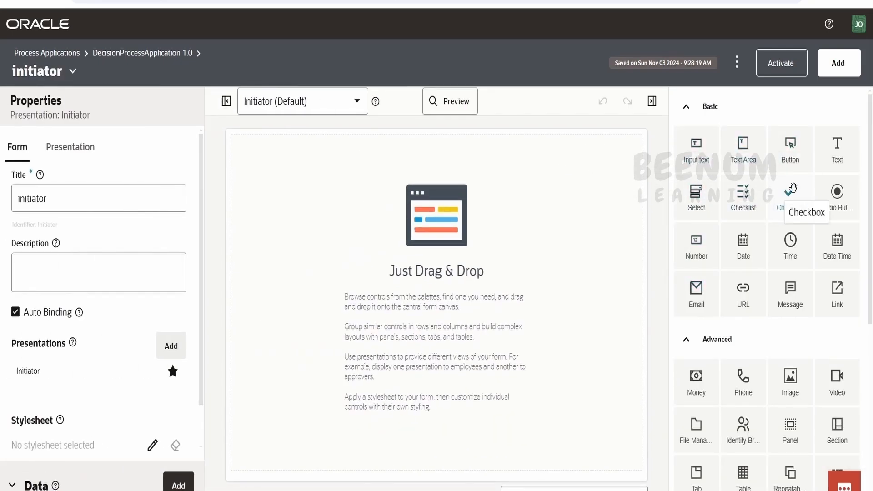
left_click(686, 266)
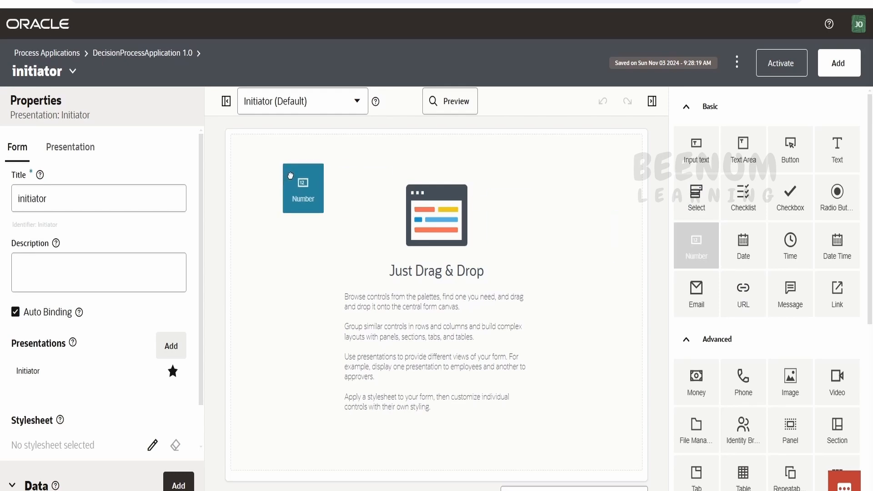
left_click_drag(686, 269, 268, 244)
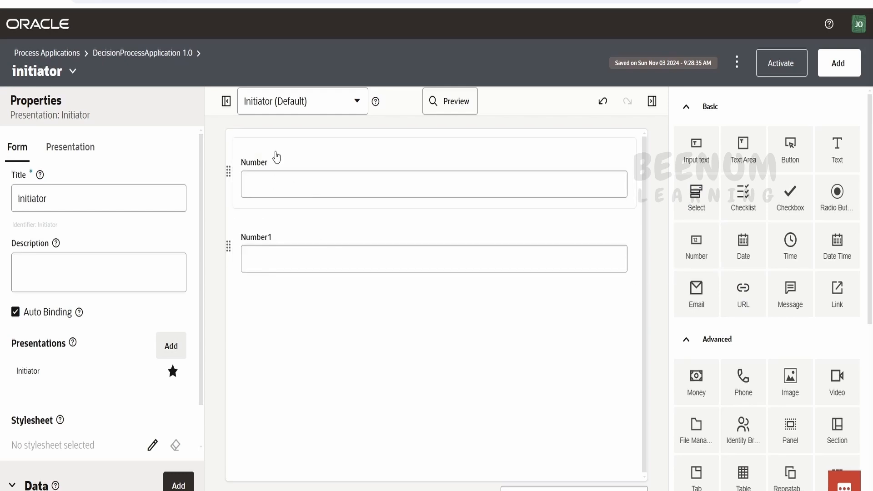
Set the name and label of the initiator form's first Number control to subject1.
left_click(274, 156)
double_click(95, 191)
type("sub")
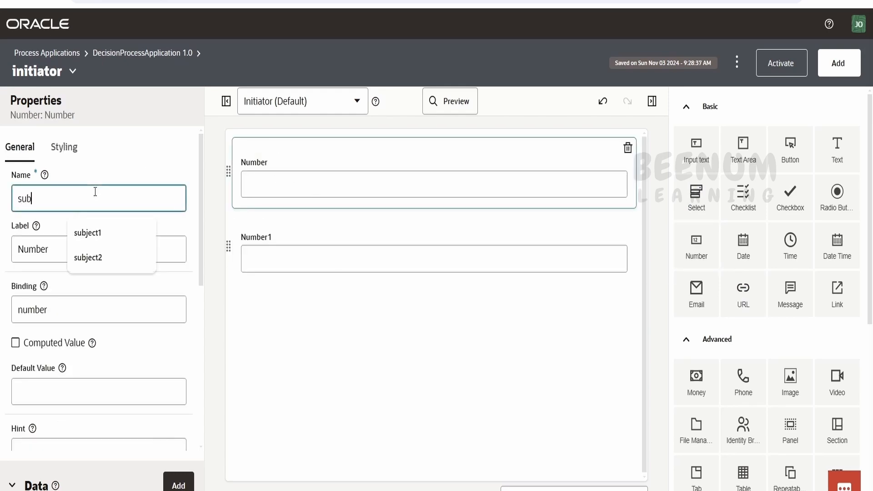
type("nje")
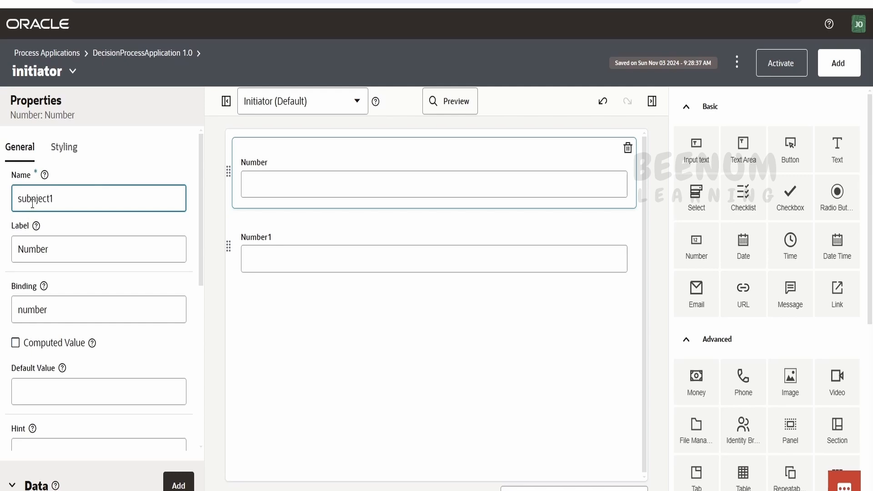
left_click(36, 199)
key("BackSpace")
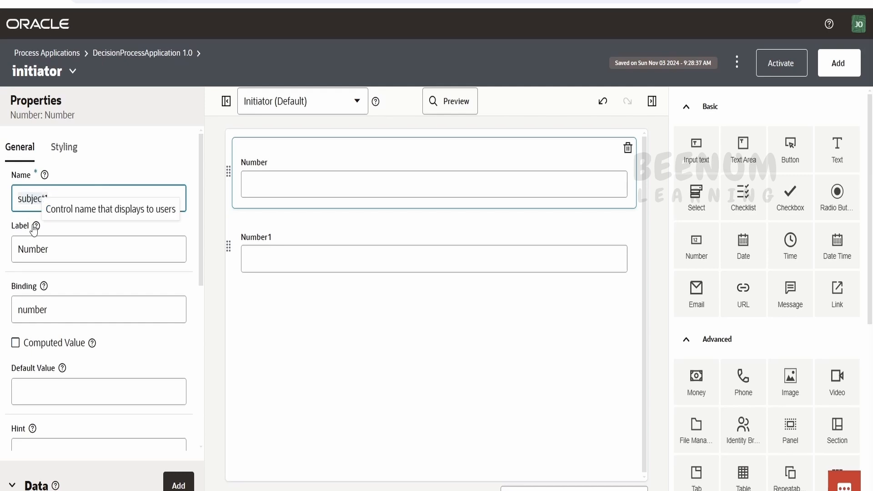
left_click(30, 242)
double_click(32, 242)
type("subject1")
Set the name and label of the second Number control to subject2, and expand the initiator form's data list.
left_click(249, 224)
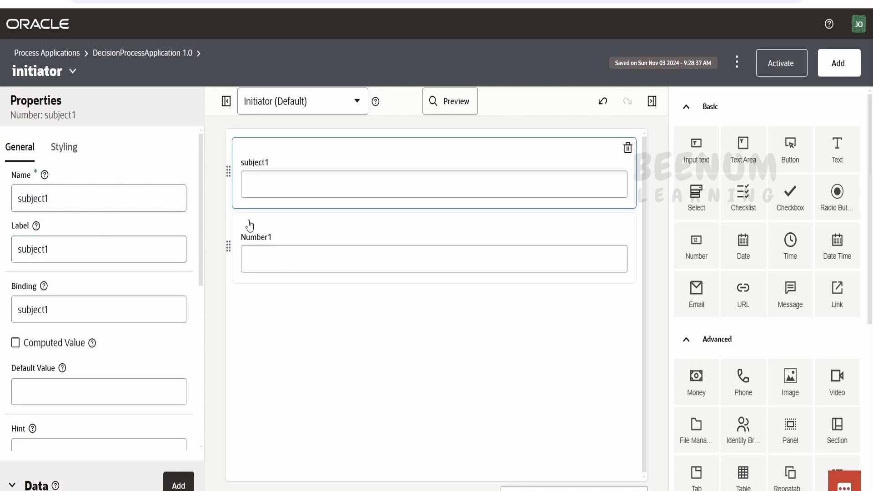
left_click(62, 195)
type("subject1")
key("BackSpace")
type("2")
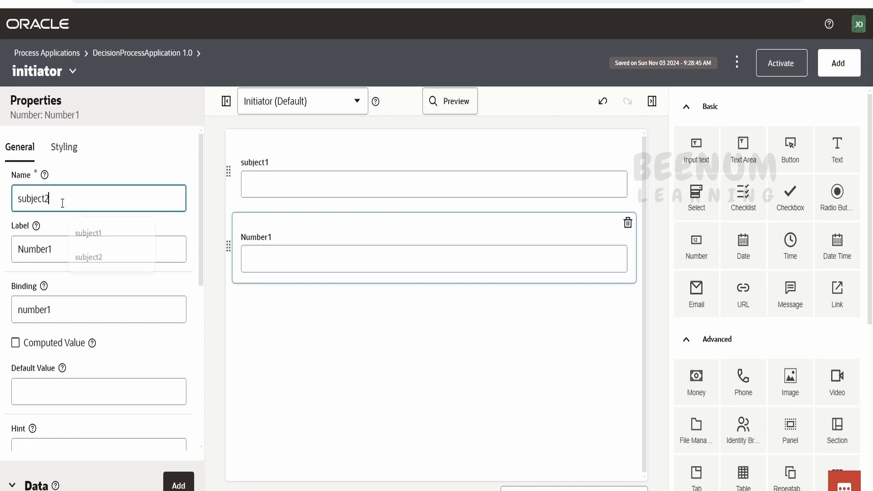
double_click(35, 197)
key("ctrl+c")
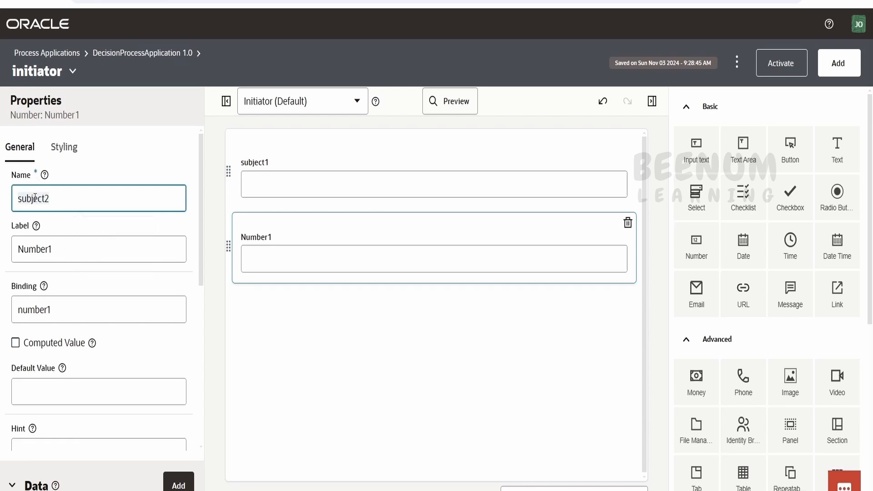
double_click(43, 241)
key("ctrl+v")
left_click(20, 484)
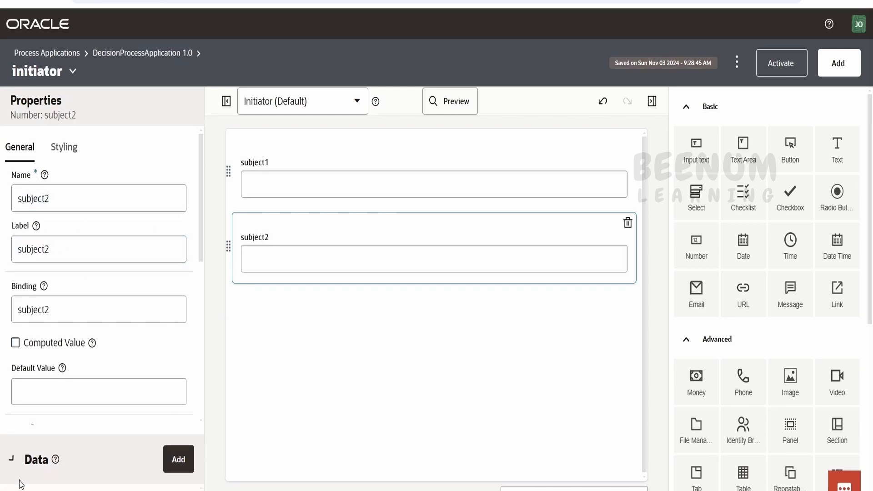
left_click(279, 178)
left_click(278, 249)
Switch back to the approver form and make its conclusion field read only.
left_click(73, 78)
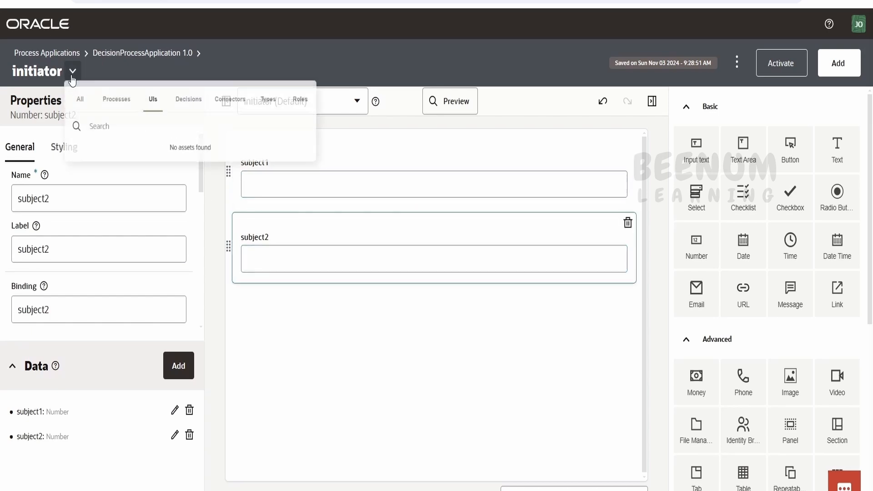
left_click(110, 173)
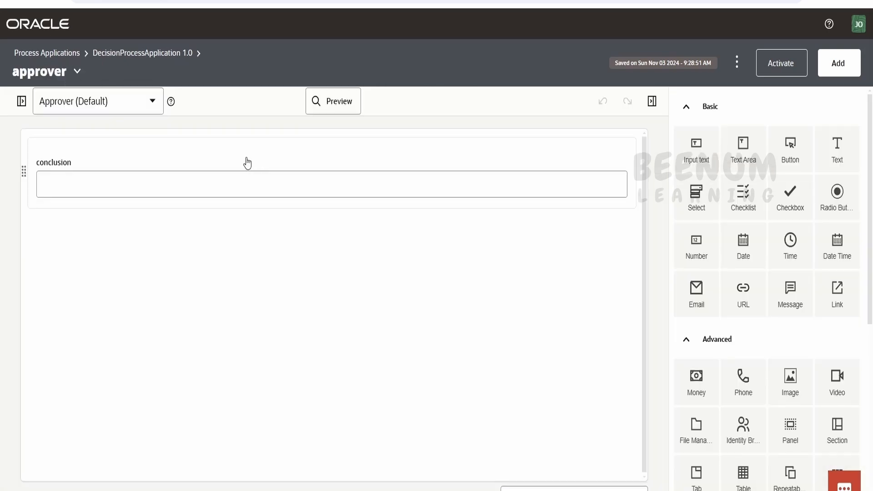
left_click(244, 161)
left_click(21, 101)
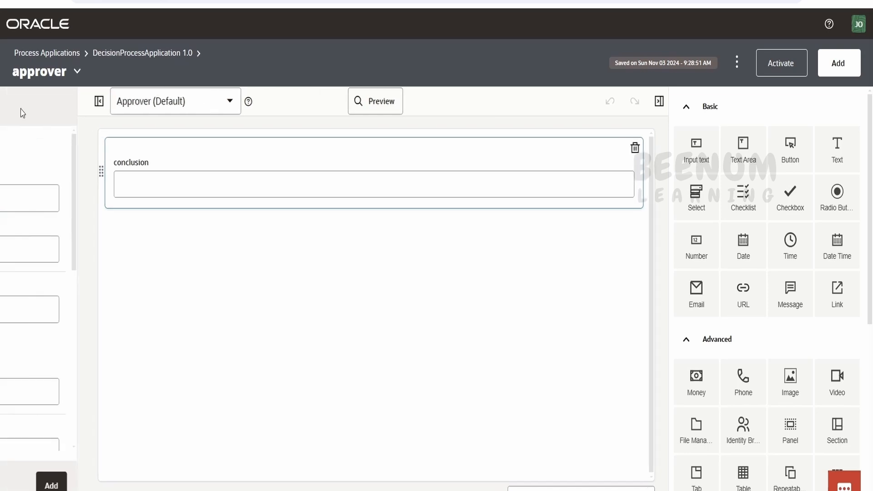
scroll(50, 311, "down", 4)
scroll(52, 312, "up", 1)
scroll(52, 311, "down", 5)
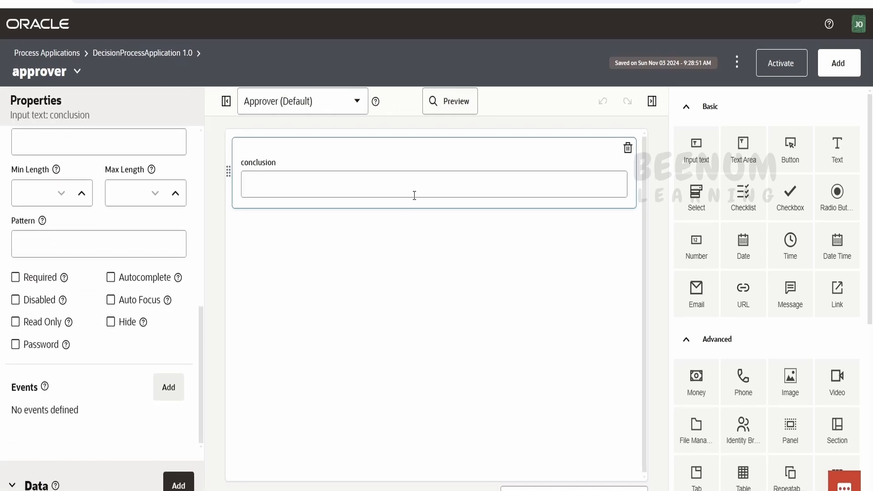
left_click(15, 322)
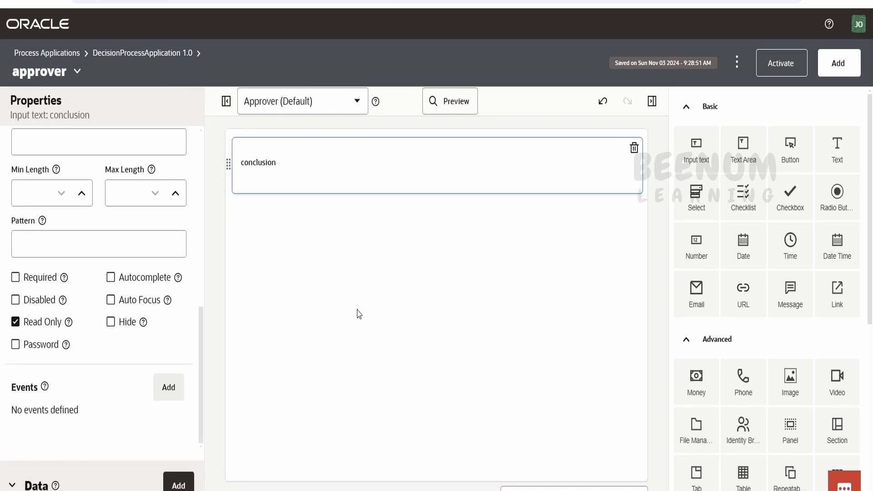
Open externalDecisionProcess from DecisionProcessApplication and assign the Process User role to its swimlane.
left_click(107, 54)
left_click(166, 142)
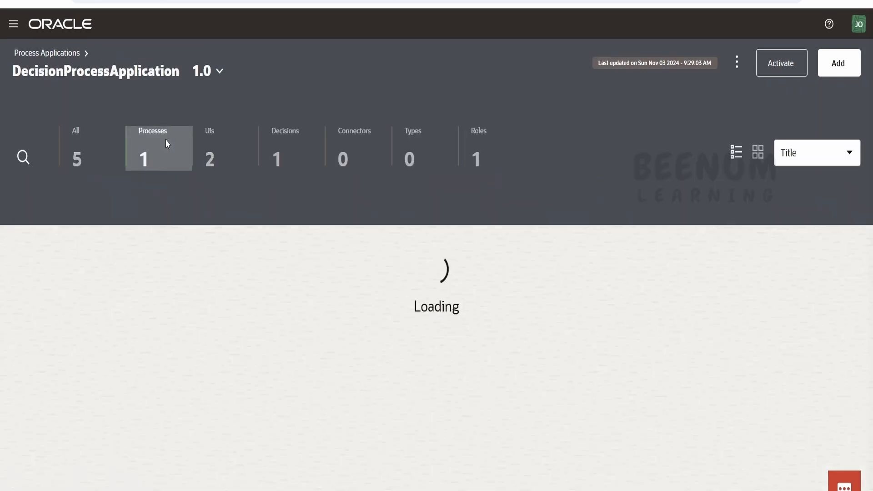
left_click(235, 220)
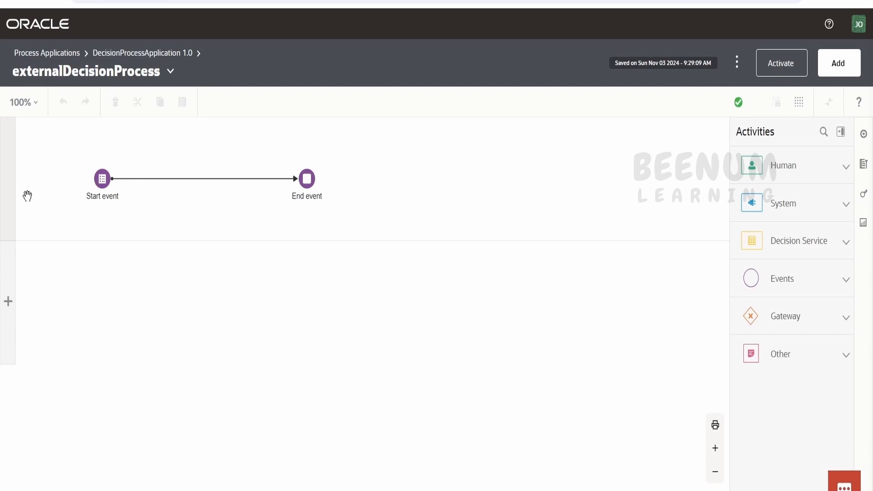
left_click(13, 196)
left_click(23, 128)
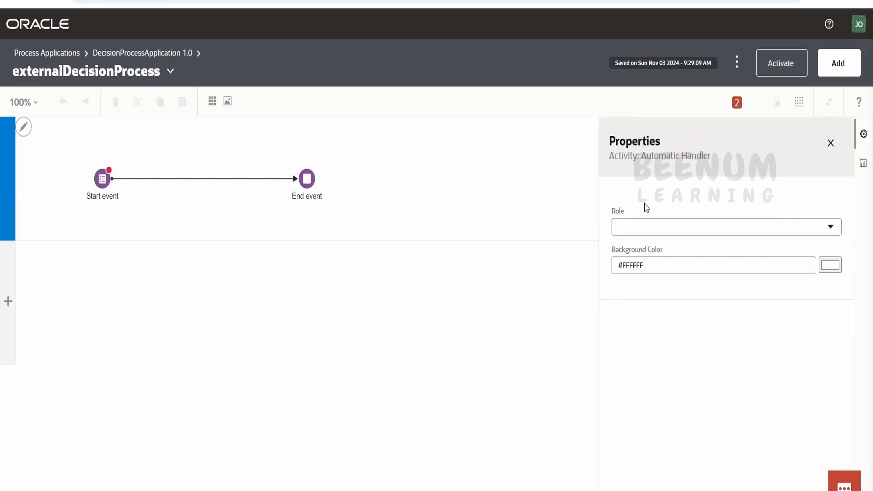
left_click(649, 227)
left_click(651, 255)
left_click(830, 143)
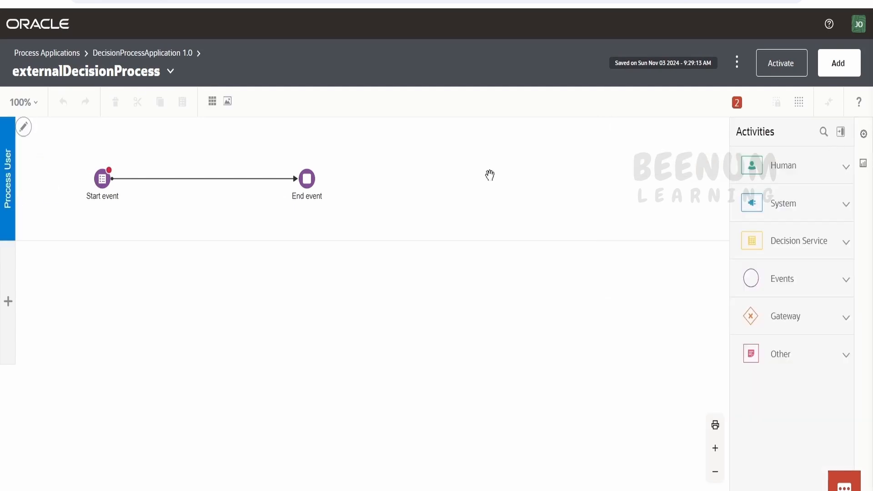
Configure the Start event with the title result, the initiator UI and the Initiator presentation.
double_click(102, 186)
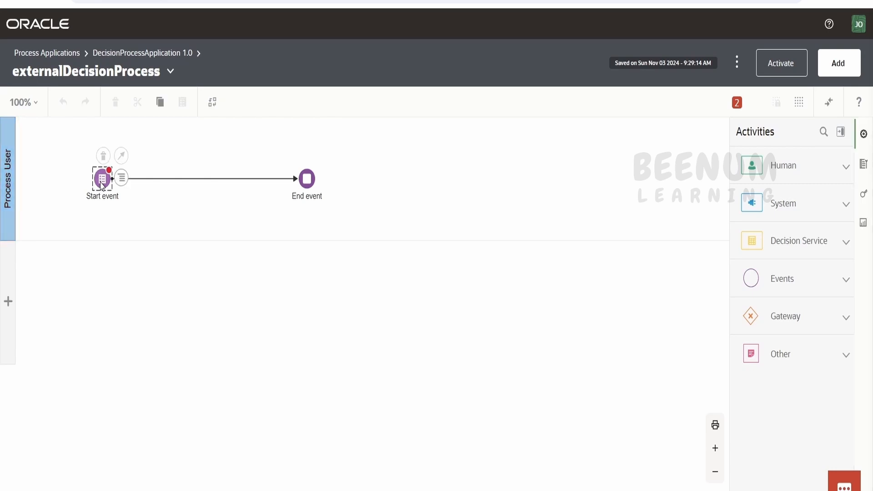
scroll(697, 369, "down", 3)
left_click(676, 266)
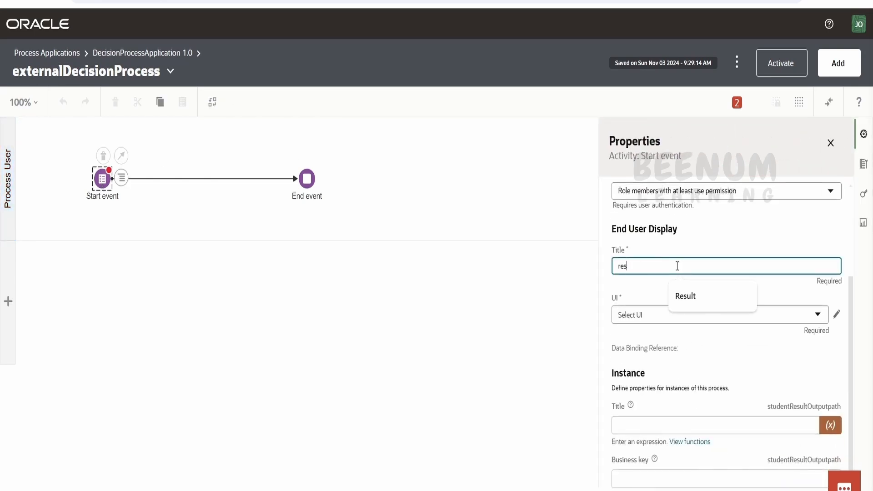
left_click(655, 315)
left_click(650, 398)
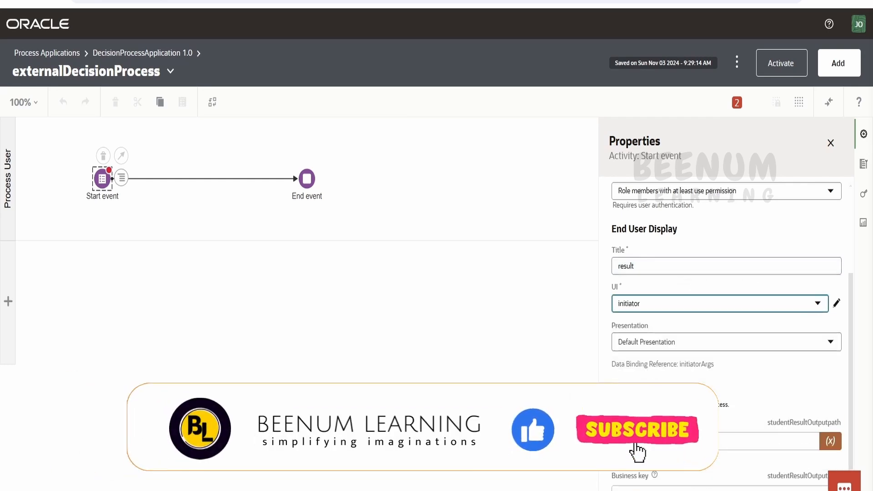
left_click(709, 341)
left_click(650, 386)
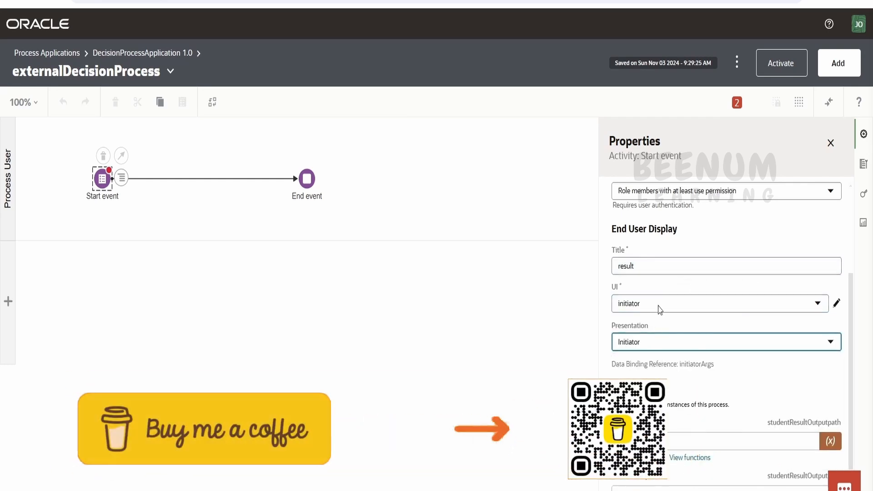
scroll(709, 338, "down", 1)
left_click(645, 402)
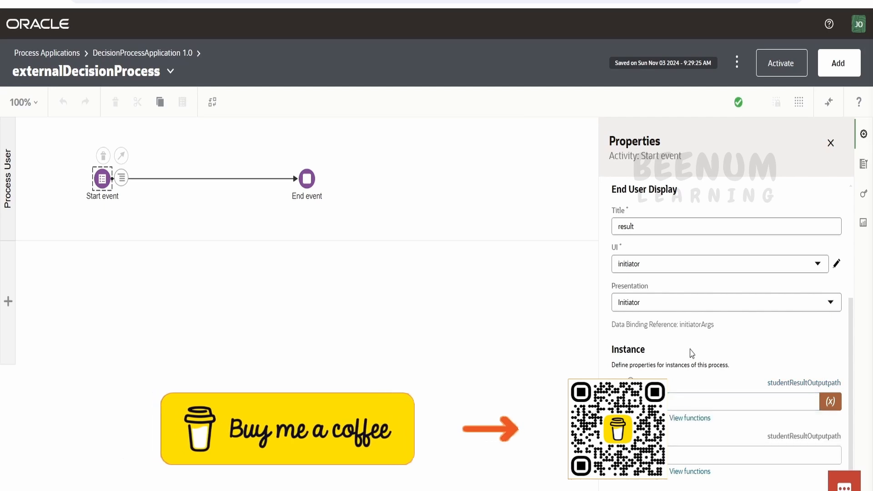
left_click(520, 187)
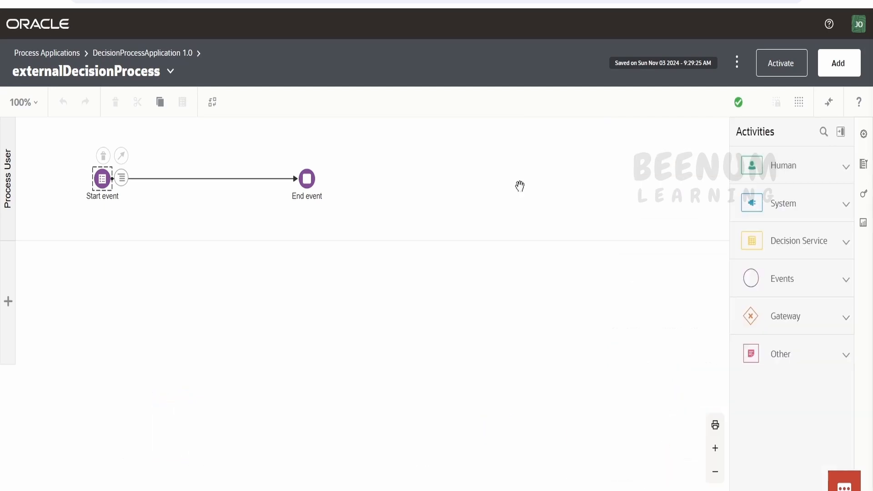
Add a Submit human task between the Start and End events and name it Educator.
left_click(809, 161)
left_click_drag(766, 208, 246, 191)
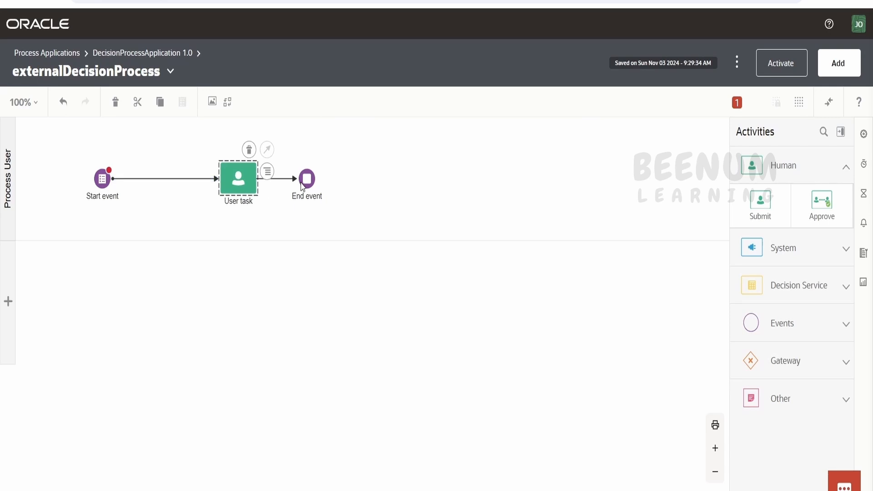
double_click(239, 201)
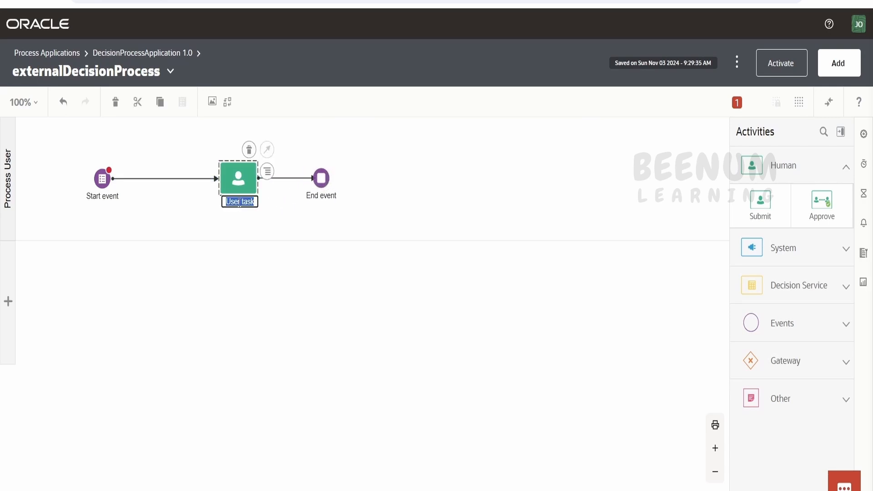
key("BackSpace")
type("Educator")
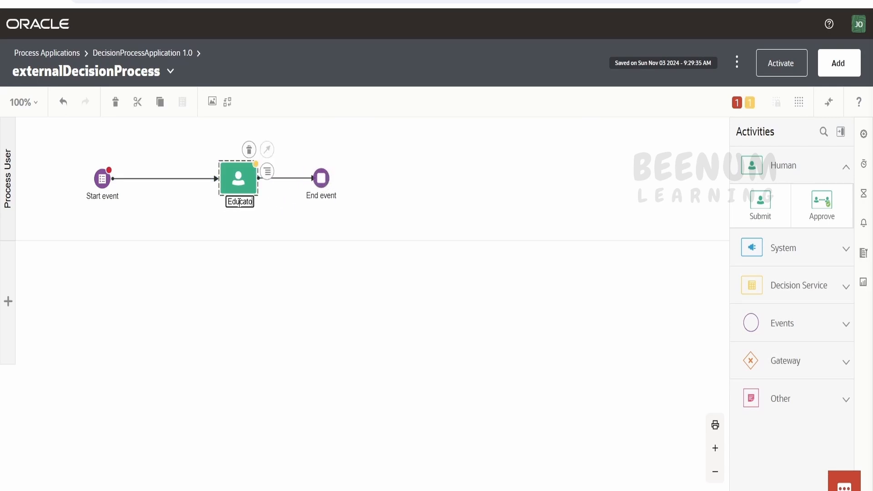
left_click(278, 200)
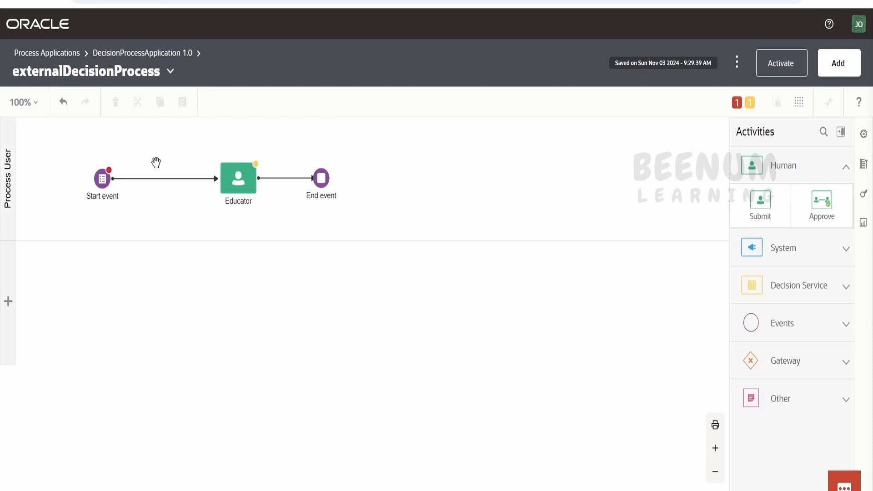
Switch the Start event's instance title result from an expression to plain text.
double_click(102, 179)
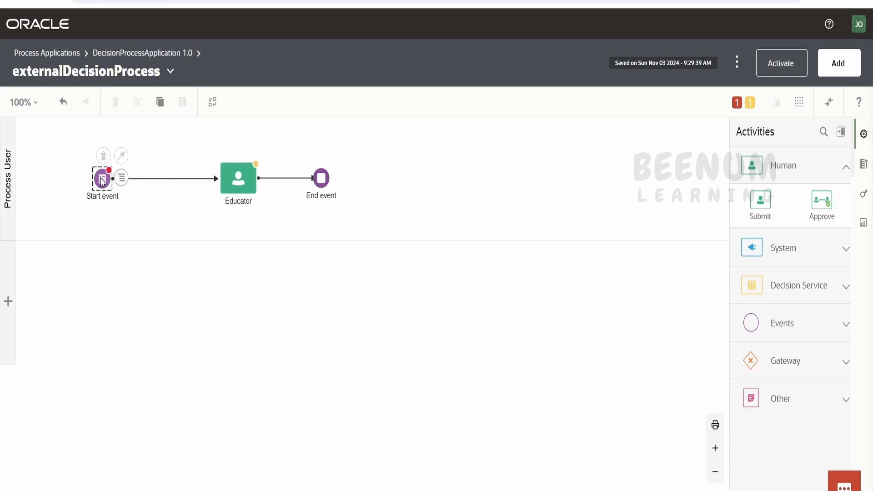
scroll(653, 325, "down", 5)
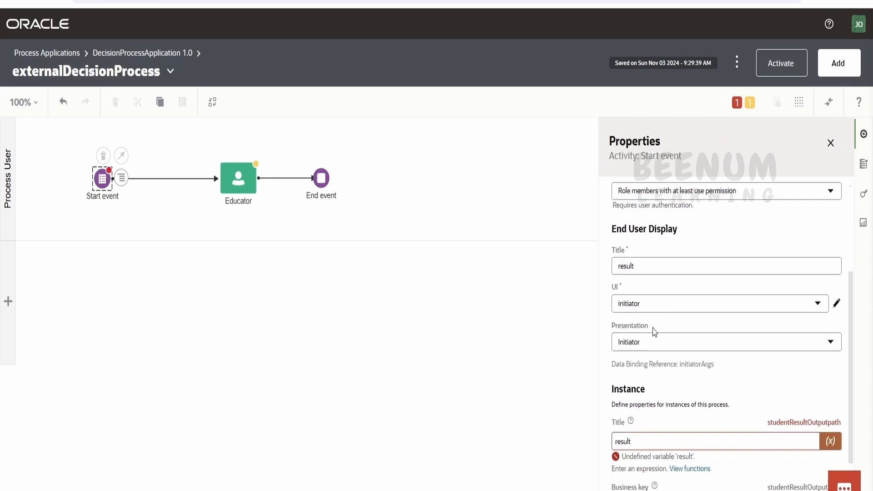
left_click(833, 396)
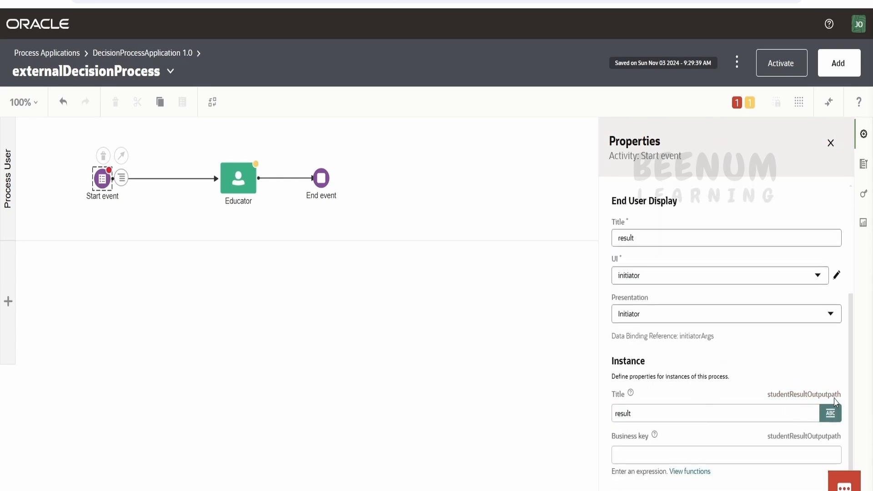
left_click(830, 143)
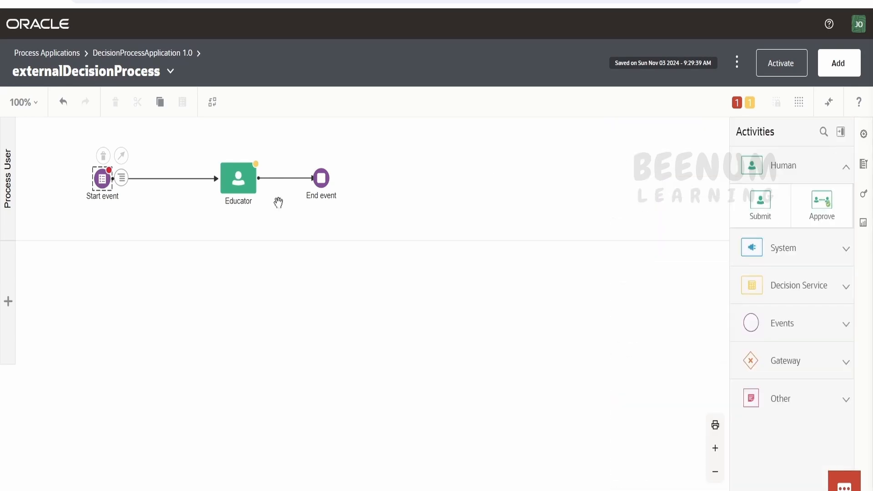
Assign the approver UI and the Approver presentation to the Educator task.
left_click(272, 194)
double_click(238, 178)
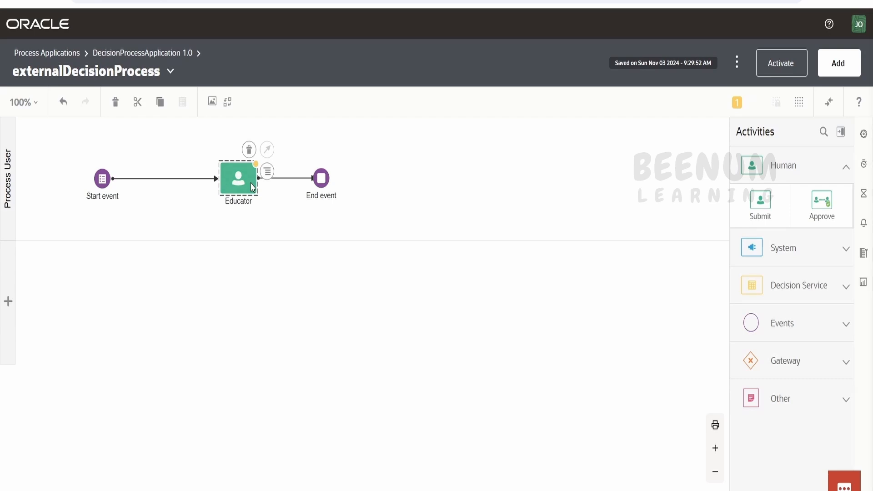
scroll(697, 400, "down", 5)
left_click(655, 307)
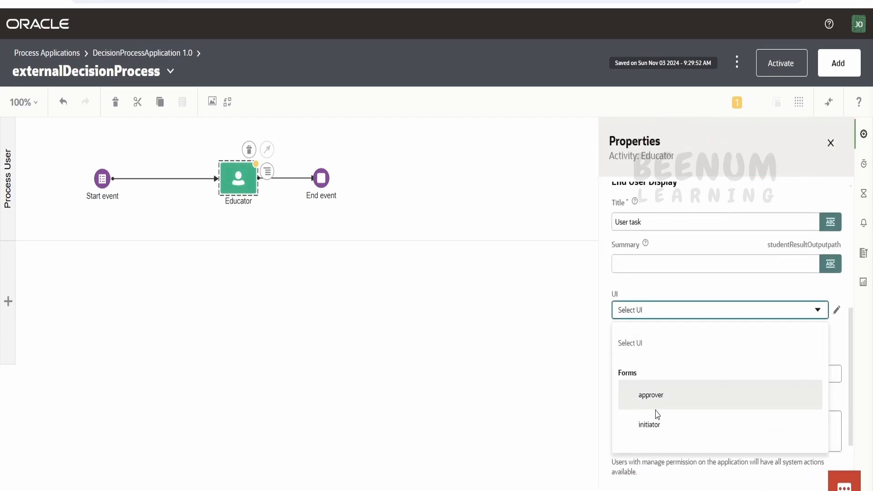
left_click(659, 400)
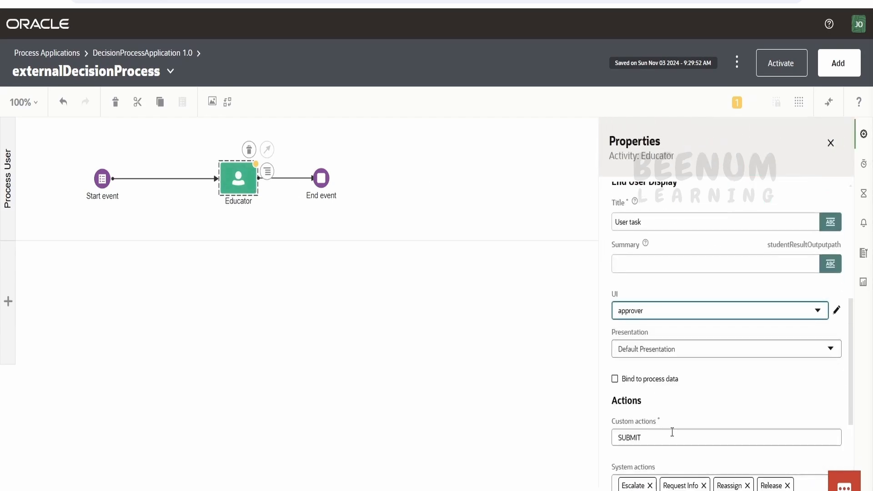
left_click(659, 354)
left_click(655, 414)
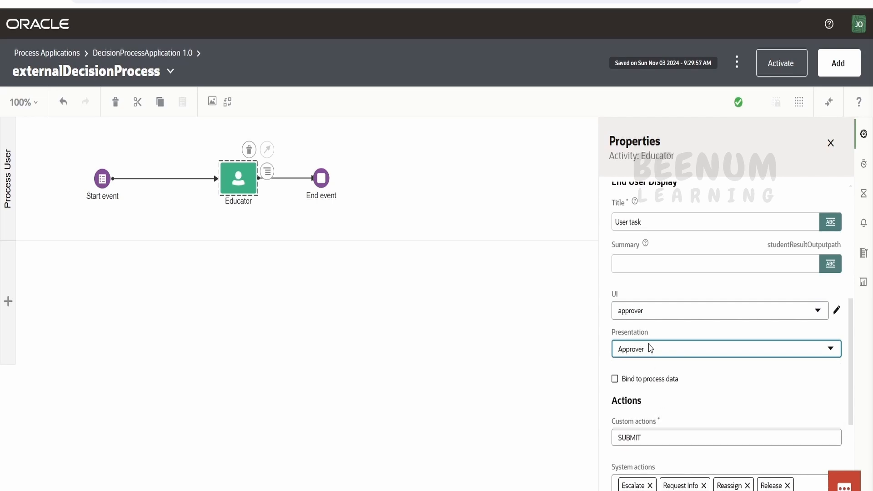
scroll(653, 370, "down", 2)
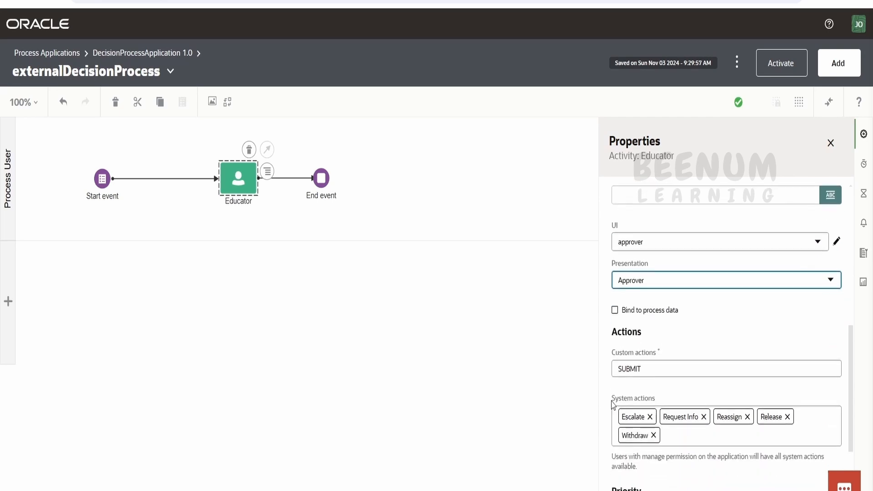
scroll(682, 455, "down", 3)
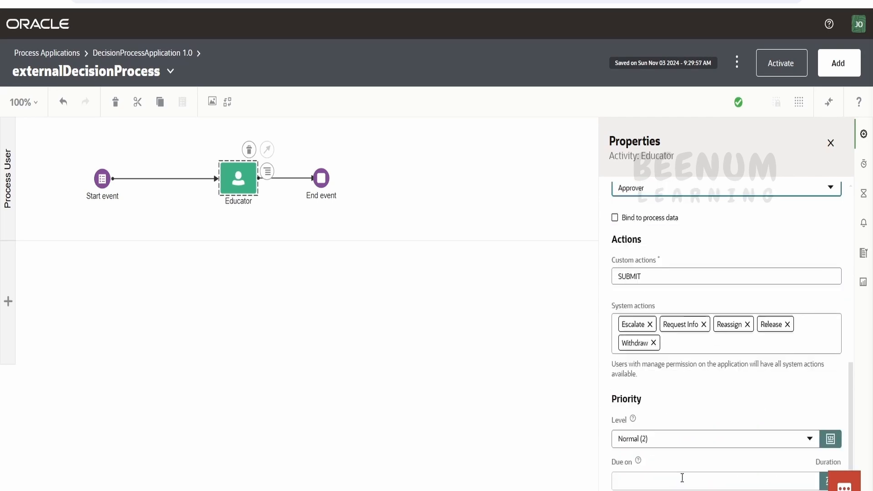
left_click(830, 142)
Space out the Educator task and End event, and insert the StudentResult decision between the Start event and Educator.
left_click_drag(321, 184, 419, 184)
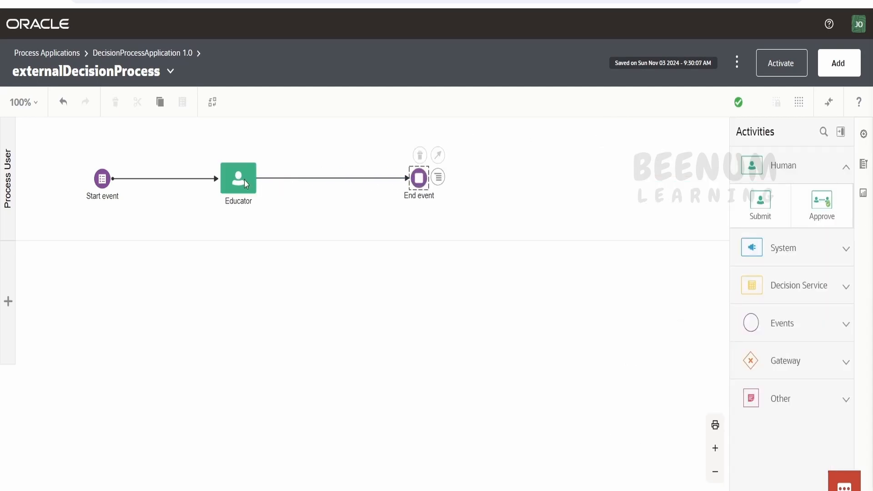
left_click_drag(238, 178, 313, 178)
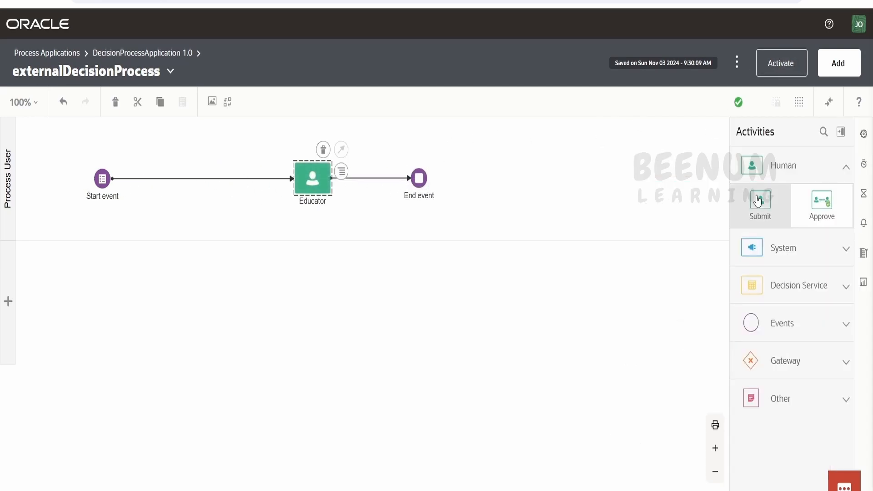
left_click(782, 287)
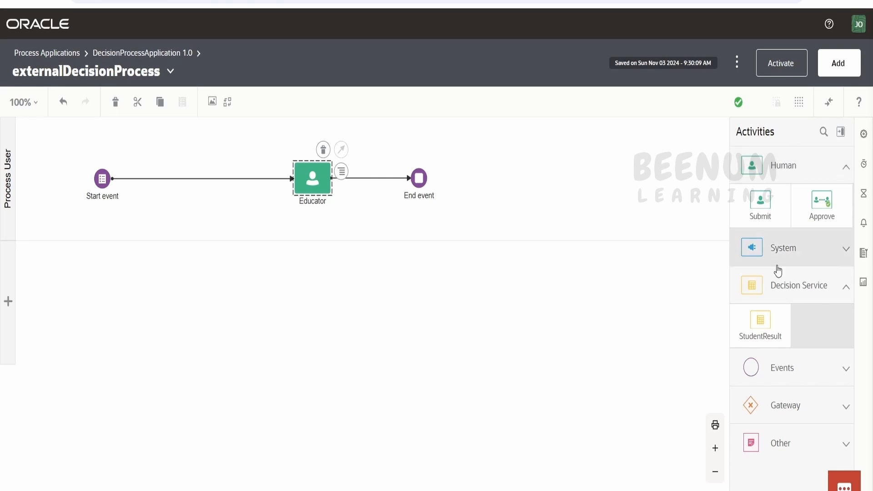
left_click_drag(765, 331, 207, 186)
In the Student result decision's input association, map subject1 and subject2 of initiatorArgs to the matching inputMarks fields.
left_click(236, 171)
left_click(255, 211)
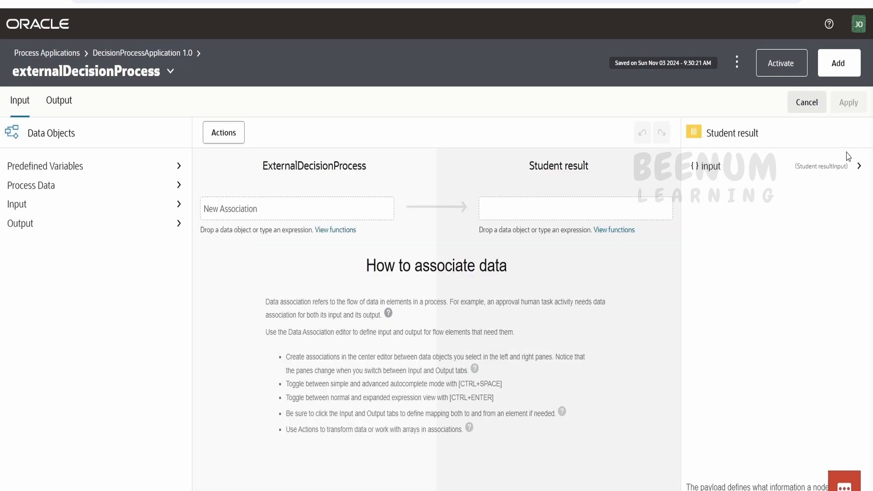
left_click(848, 166)
left_click(849, 185)
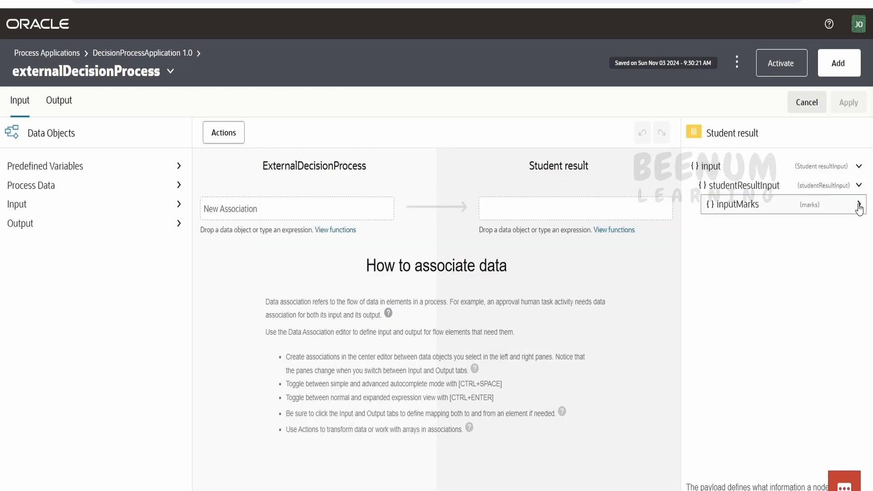
left_click(858, 204)
left_click_drag(740, 223, 522, 209)
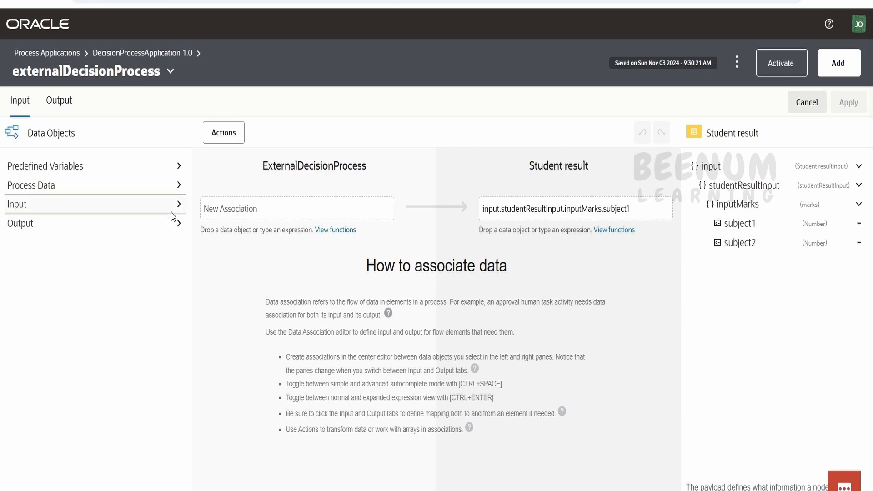
left_click(178, 204)
left_click(178, 223)
left_click_drag(68, 243, 243, 202)
left_click_drag(740, 242, 591, 297)
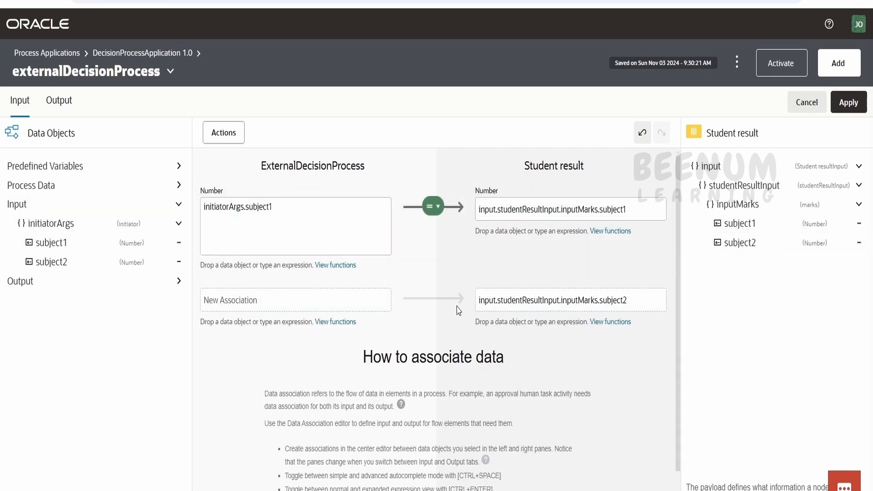
left_click_drag(69, 266, 238, 291)
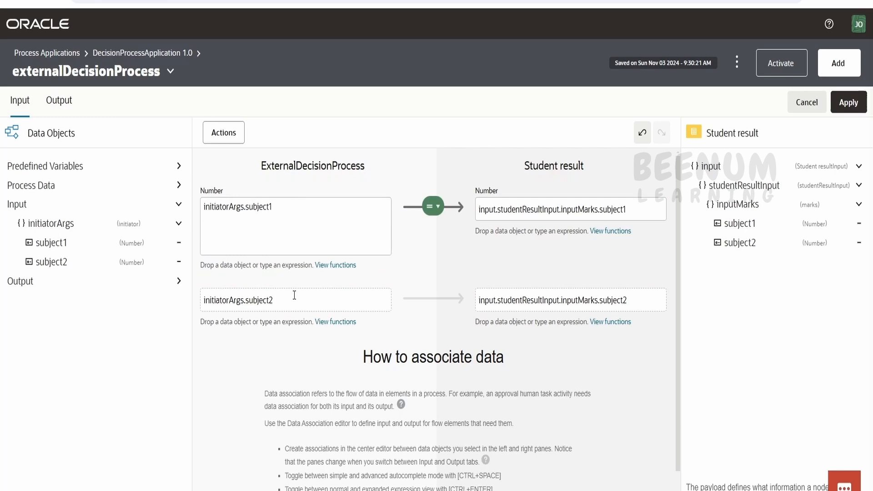
Check which process data objects the decision's output can be mapped to, and apply the data association.
left_click(56, 103)
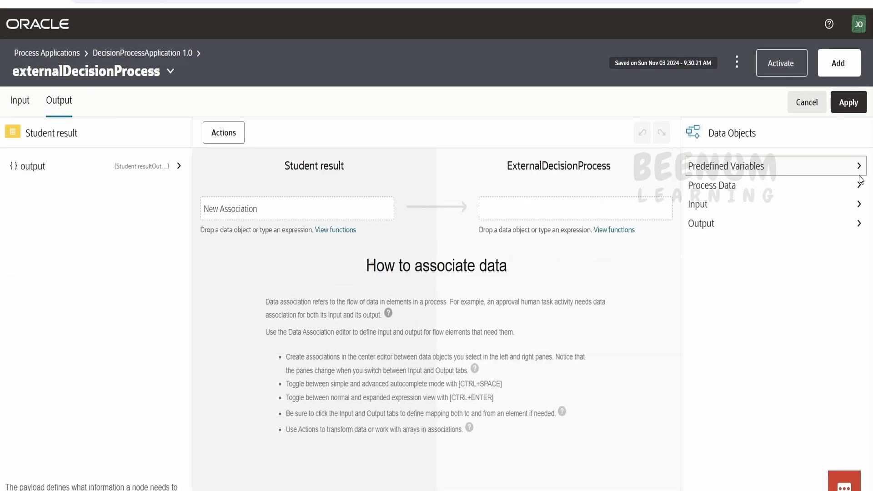
left_click(859, 186)
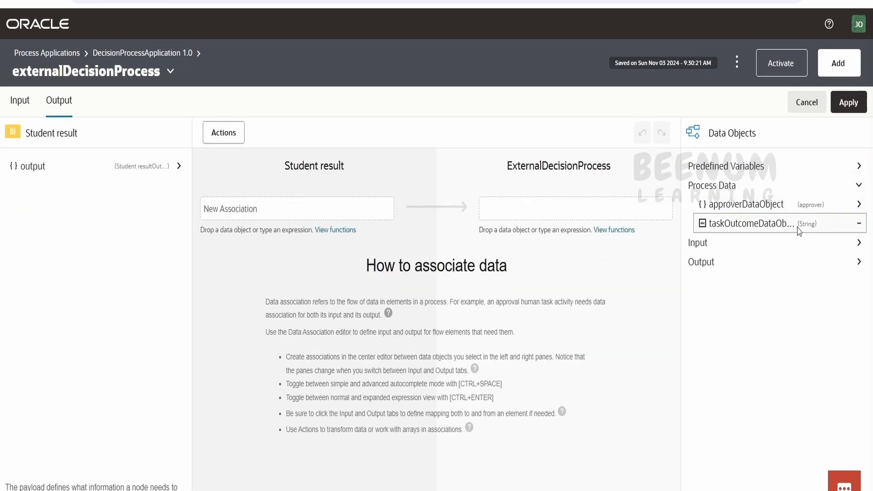
left_click(854, 103)
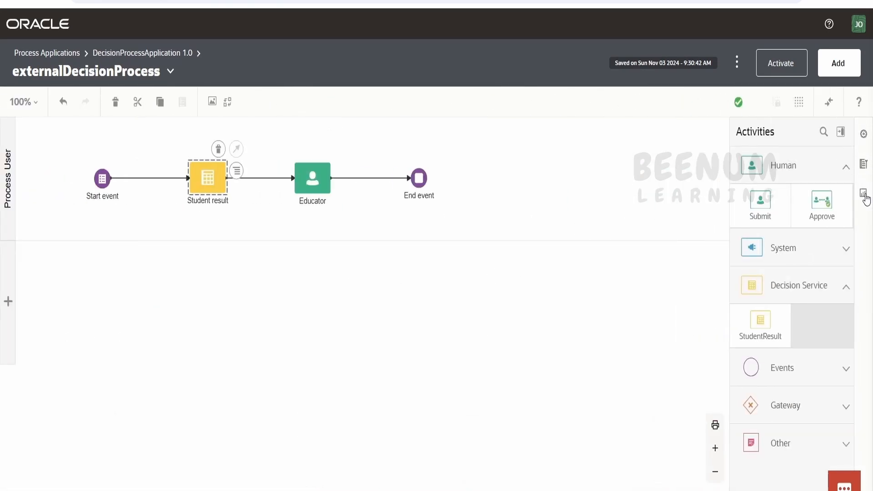
Create a process data object named conclusion with the simple type String.
left_click(864, 194)
left_click(614, 233)
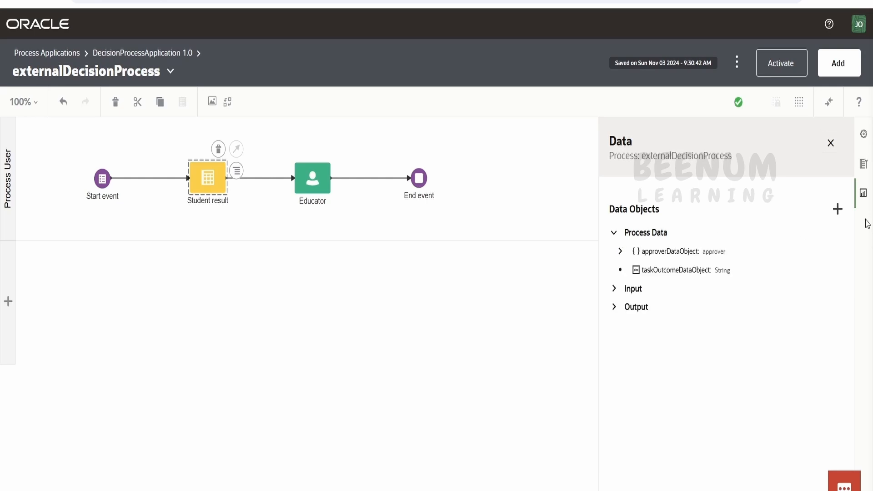
left_click(837, 209)
left_click(522, 219)
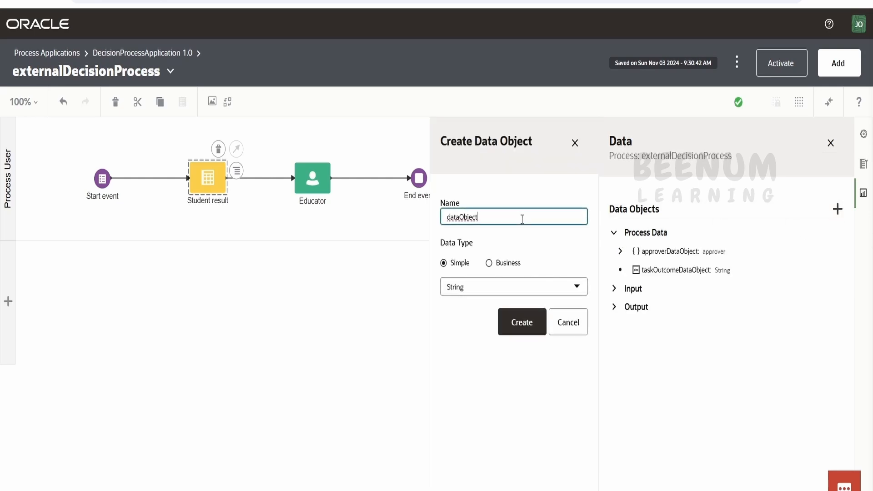
key("ctrl+a")
type("con")
left_click(521, 323)
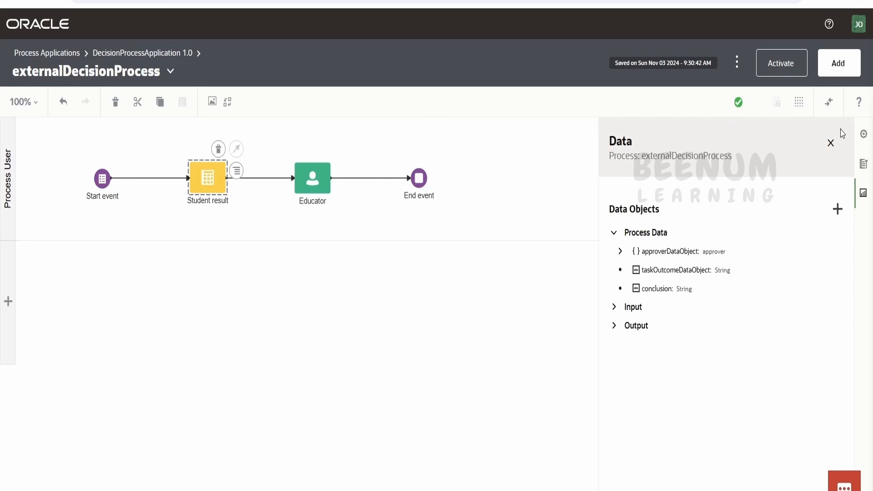
left_click(830, 143)
Map the Student result output's interpretation to the conclusion data object and apply the association.
left_click(238, 173)
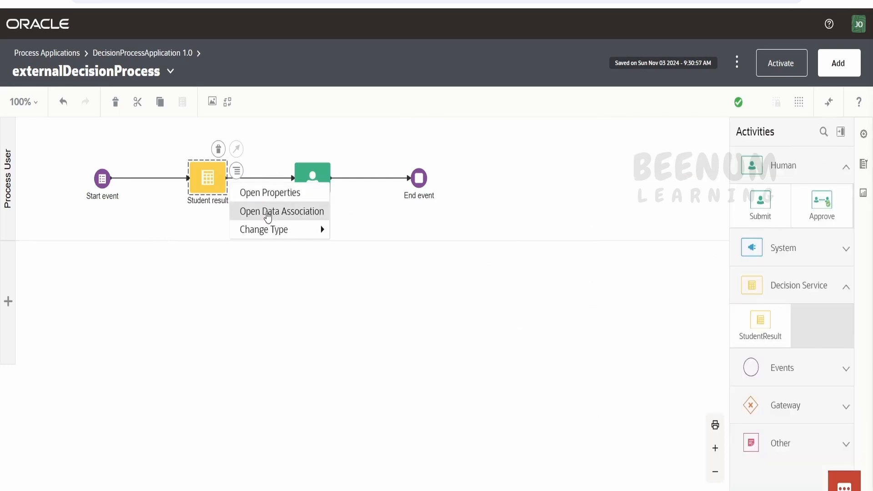
left_click(266, 211)
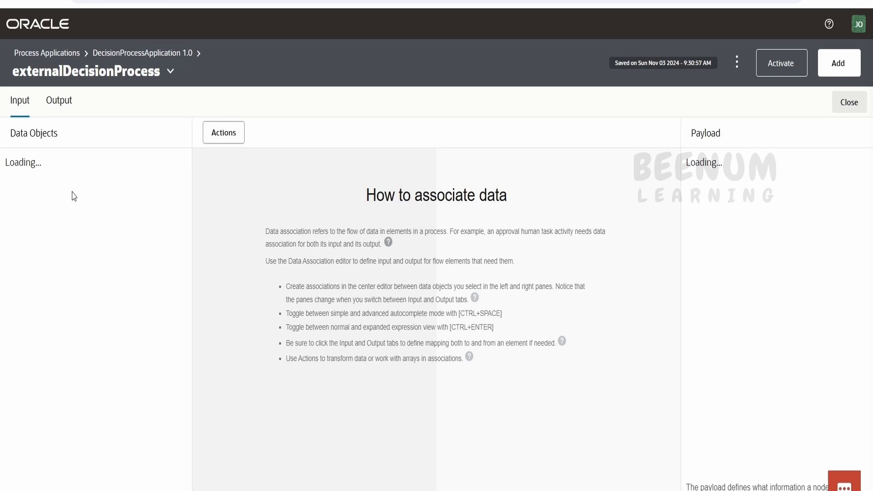
left_click(59, 111)
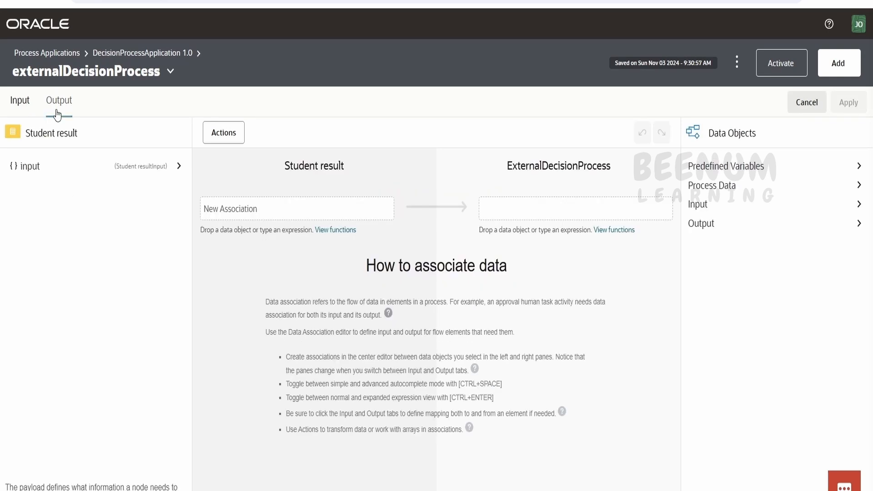
left_click(179, 166)
left_click(179, 185)
left_click_drag(77, 214, 291, 209)
left_click(859, 185)
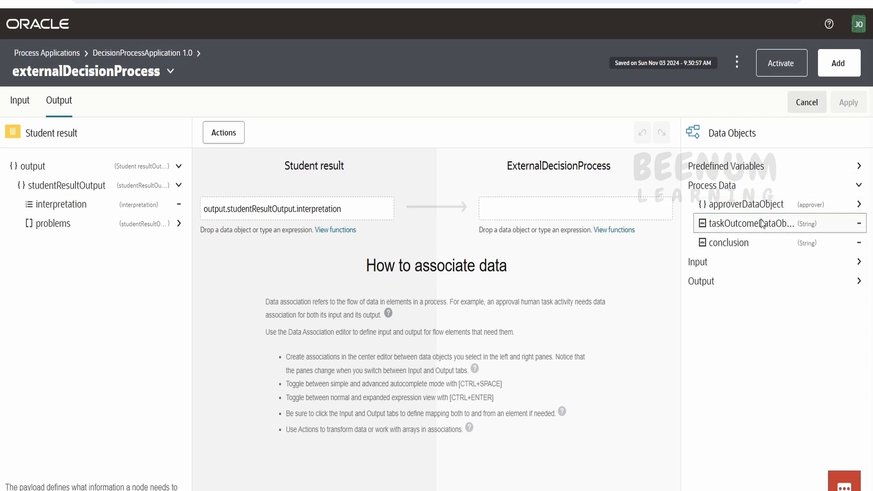
left_click_drag(728, 242, 621, 206)
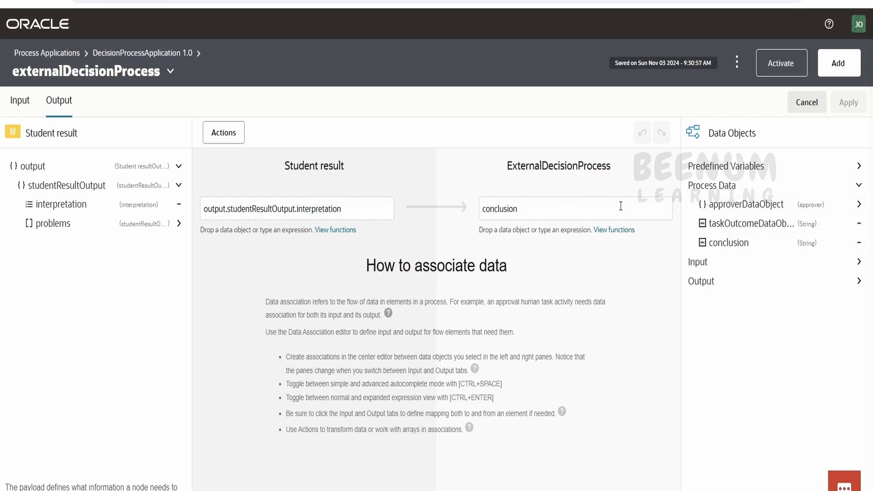
left_click(860, 106)
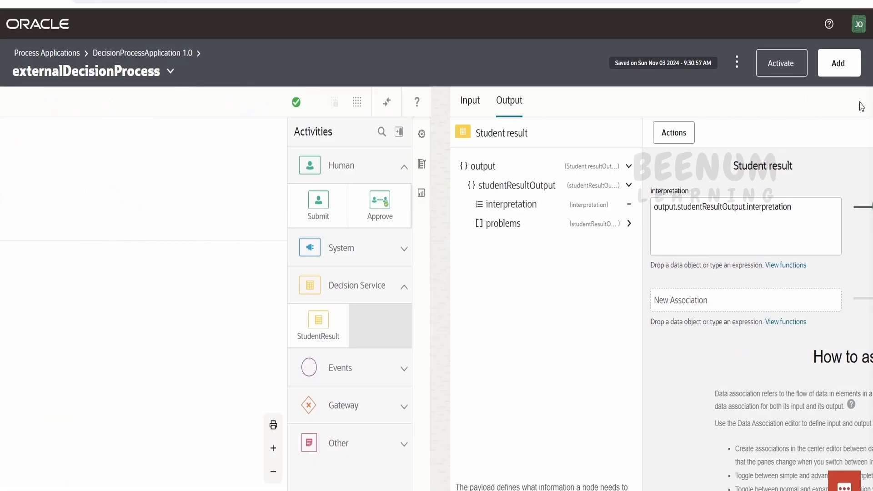
In the Educator task's input association, map the conclusion process data object to input.approver.conclusion and apply it.
left_click(313, 188)
left_click(341, 170)
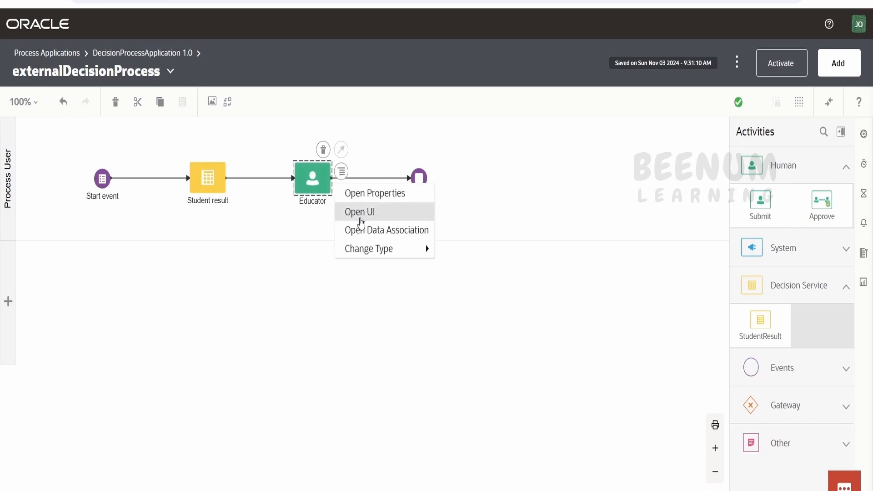
left_click(373, 230)
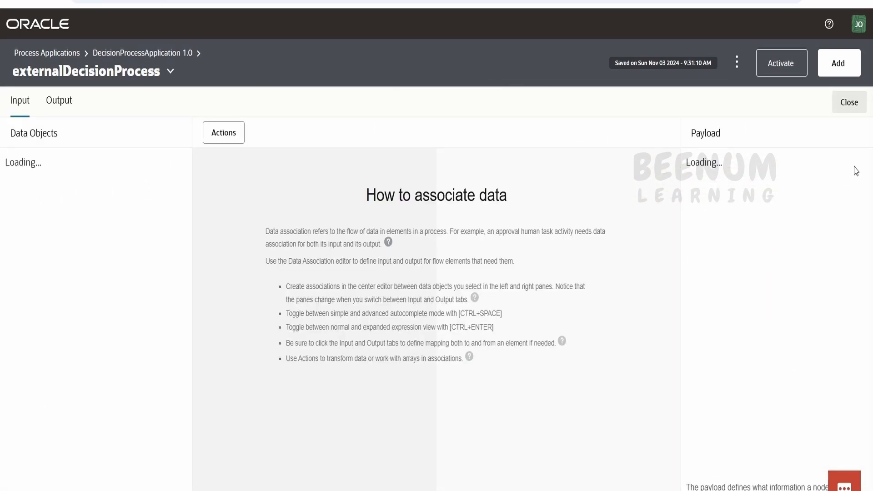
left_click(858, 166)
left_click(858, 185)
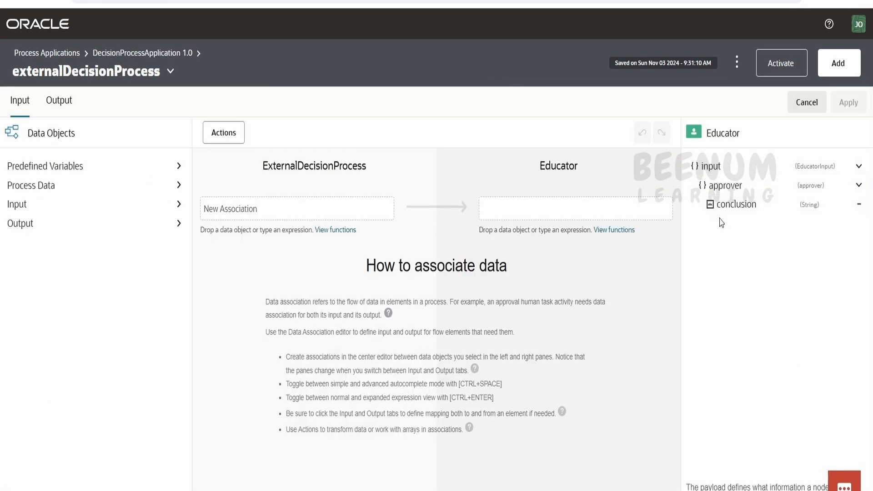
left_click_drag(729, 204, 600, 205)
left_click(179, 185)
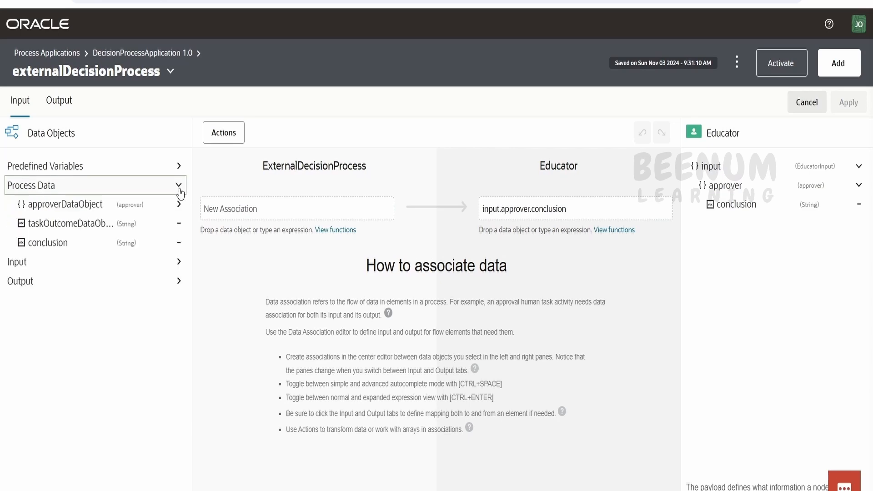
left_click_drag(54, 242, 231, 208)
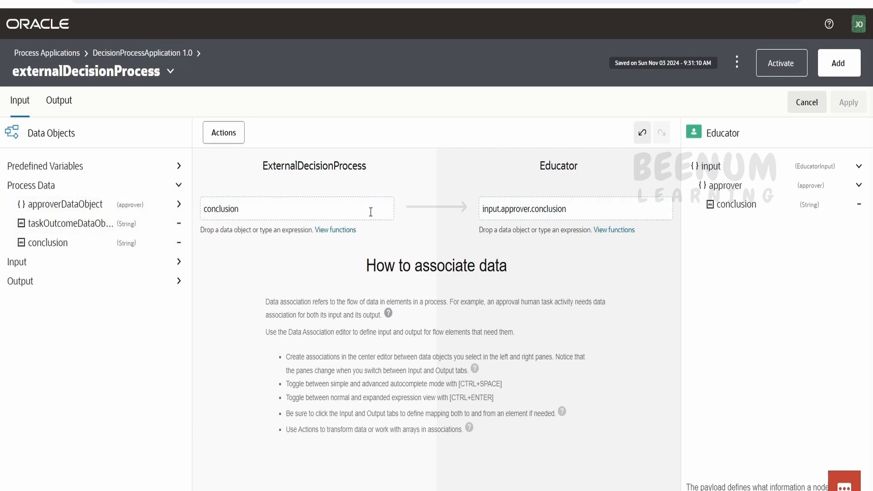
left_click(855, 106)
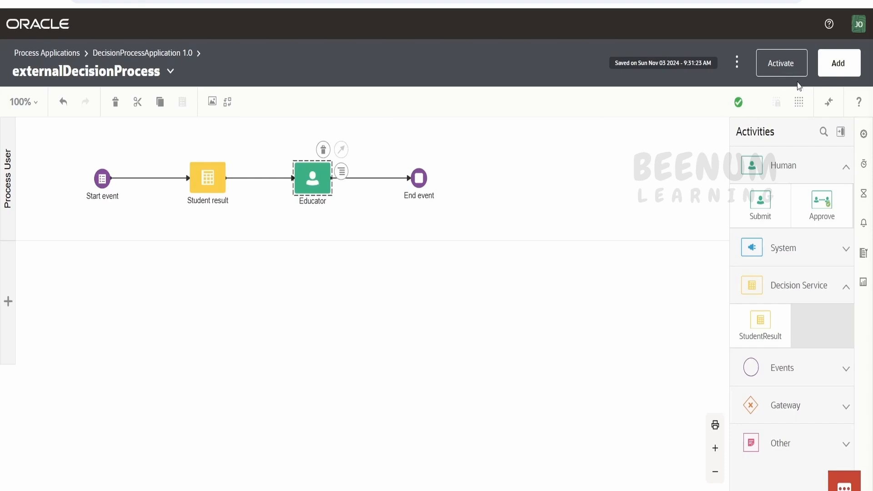
Activate version 1.0 of DecisionProcessApplication using a new snapshot.
left_click(786, 72)
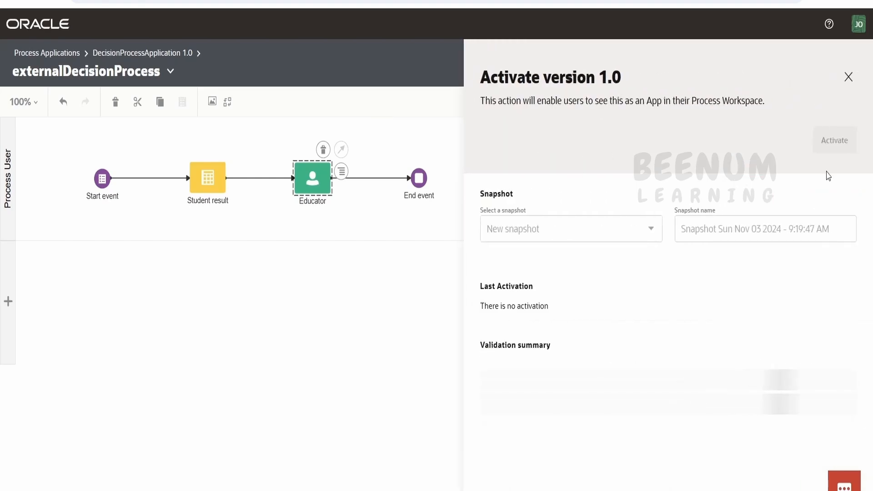
left_click(838, 148)
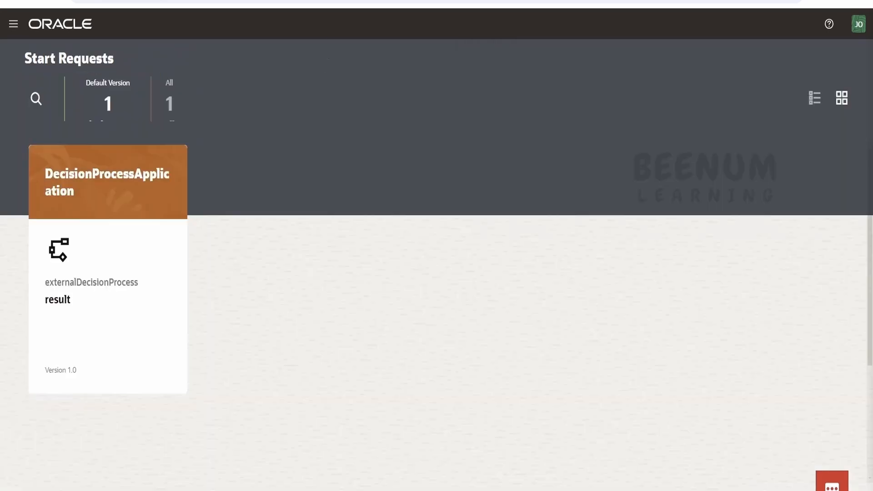
In the workspace, start a result request for externalDecisionProcess with subject1 set to 5 and subject2 to 1, and submit it.
left_click(101, 265)
left_click(110, 138)
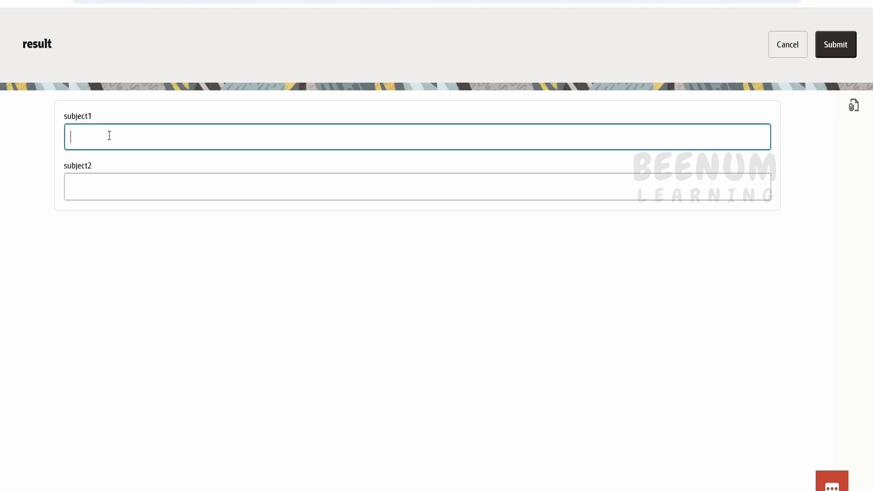
type("5")
left_click(102, 190)
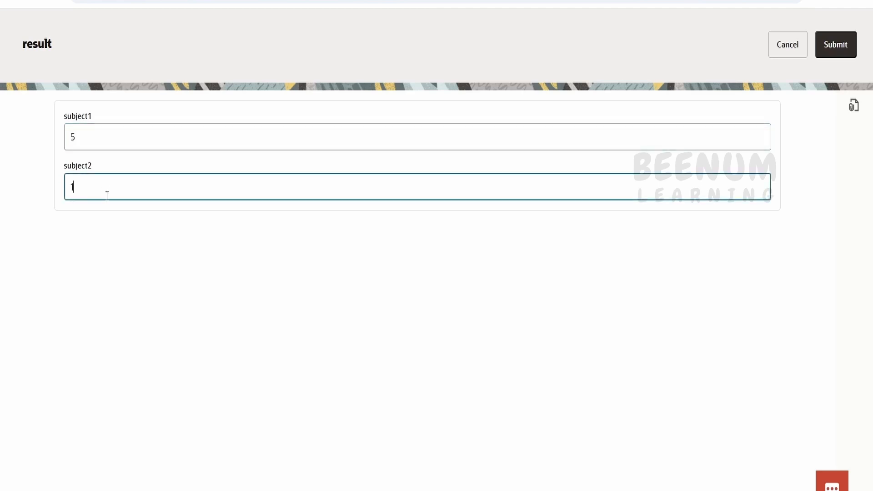
left_click(343, 240)
left_click(829, 50)
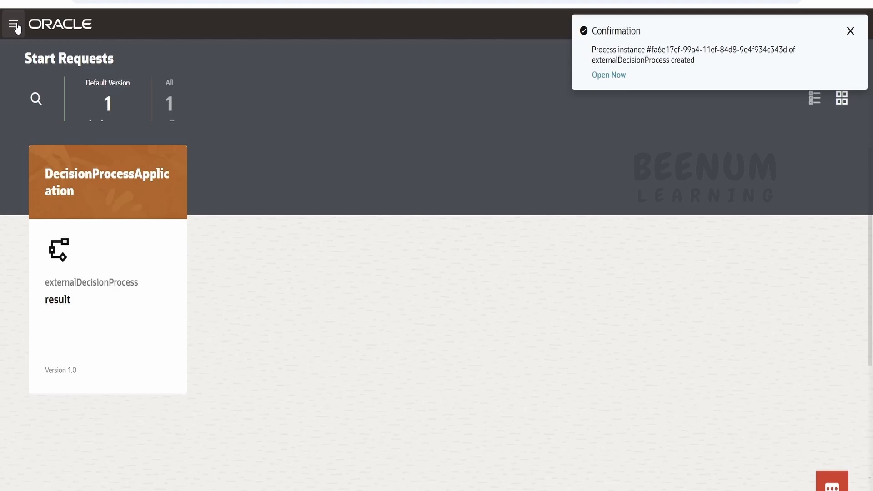
Open the unclaimed ExternalDecisionProcess user task from the team tasks to check its conclusion.
left_click(14, 26)
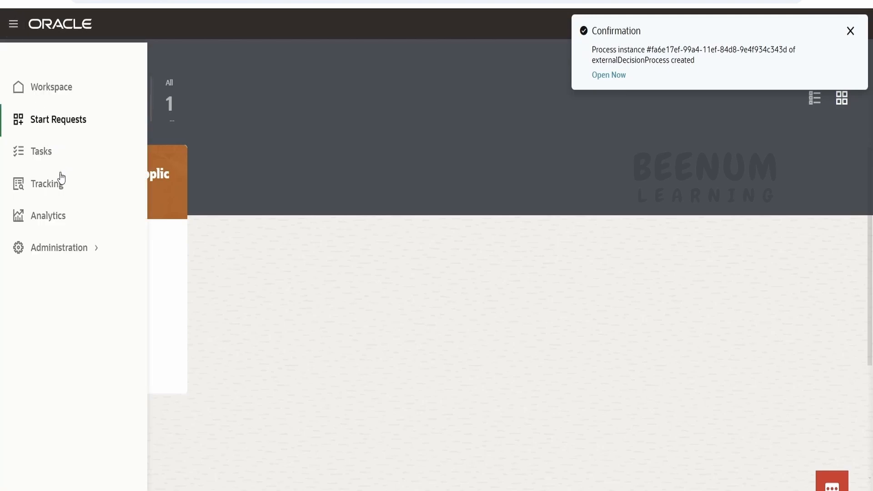
left_click(47, 156)
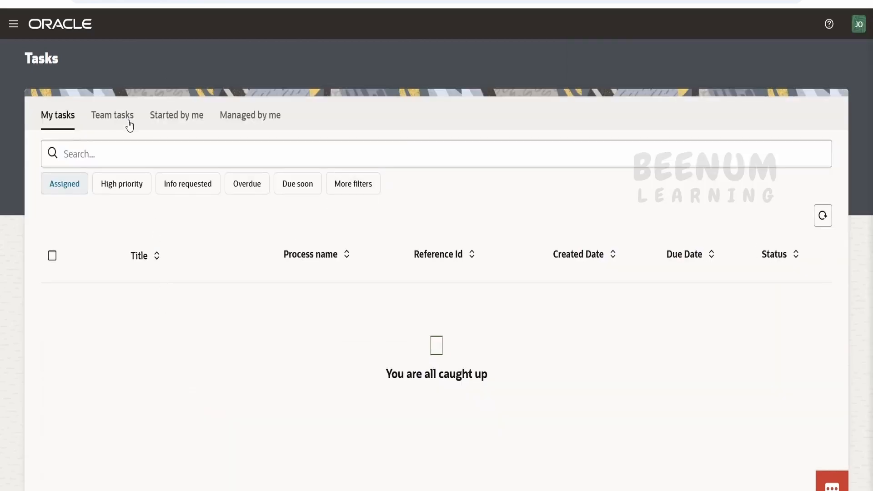
left_click(123, 123)
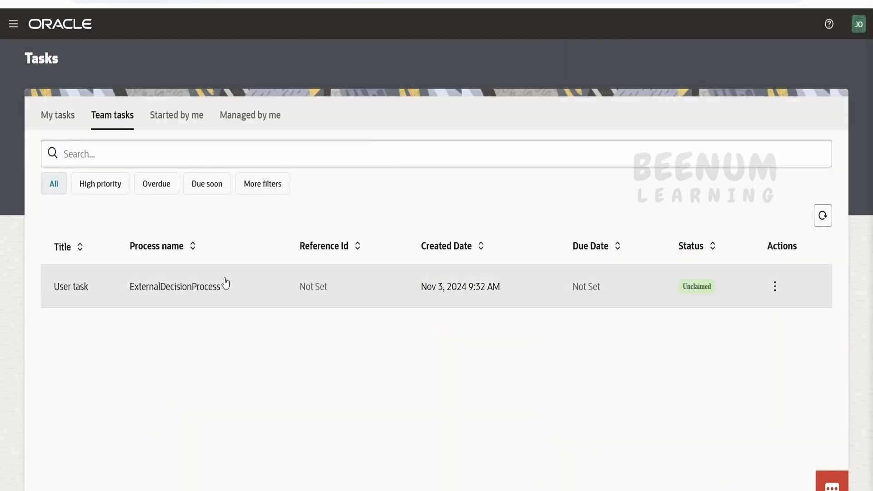
left_click(225, 283)
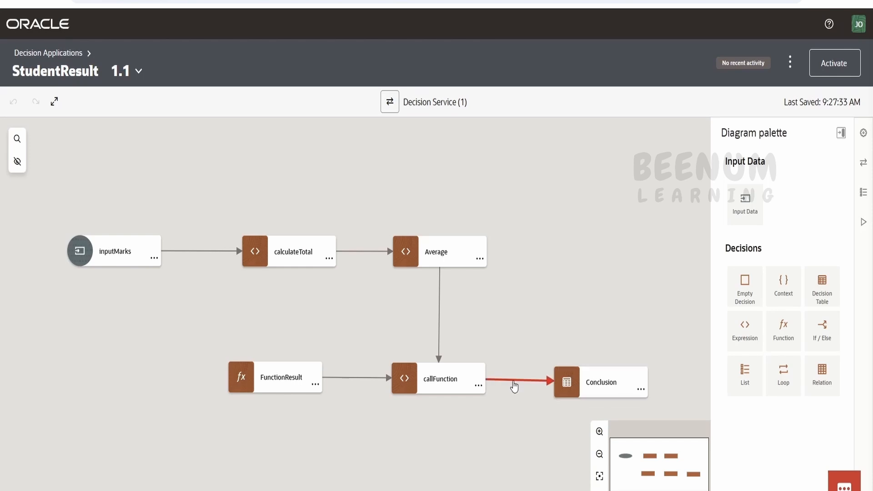
Switch to the StudentResult 1.1 decision application and review the logic of callFunction, FunctionResult and Conclusion.
left_click(447, 381)
double_click(464, 380)
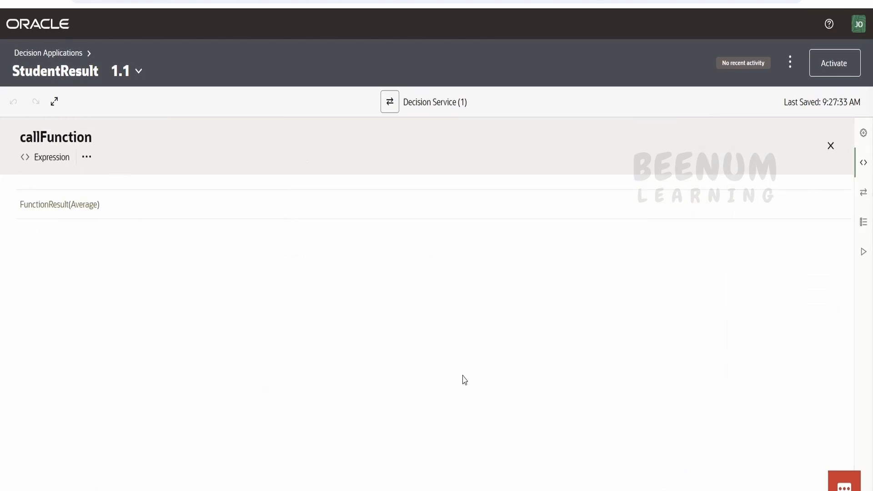
left_click(832, 146)
left_click(304, 371)
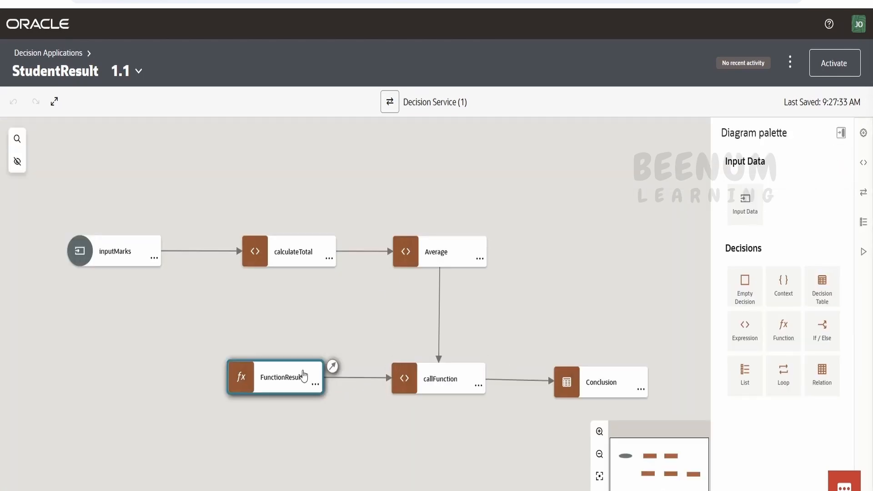
double_click(304, 373)
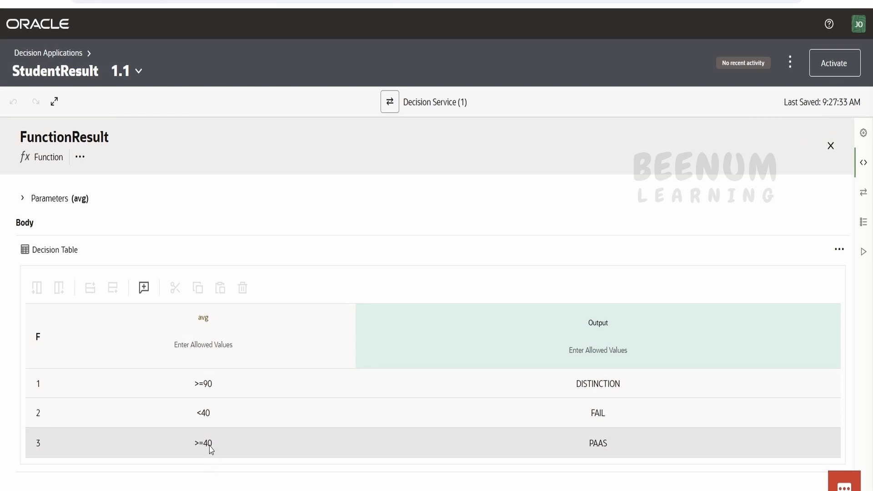
left_click(831, 147)
double_click(635, 387)
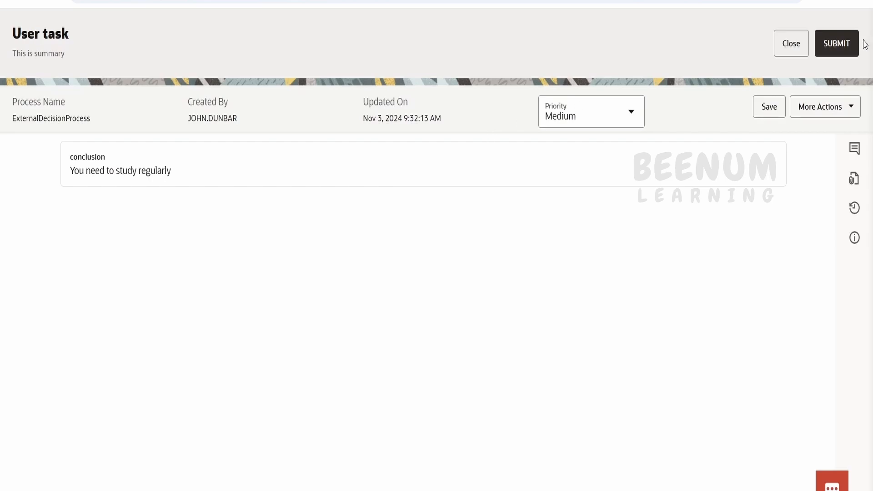
Return to the workspace to submit the open user task, and submit another result request with subject1 90 and subject2 98.
left_click(838, 43)
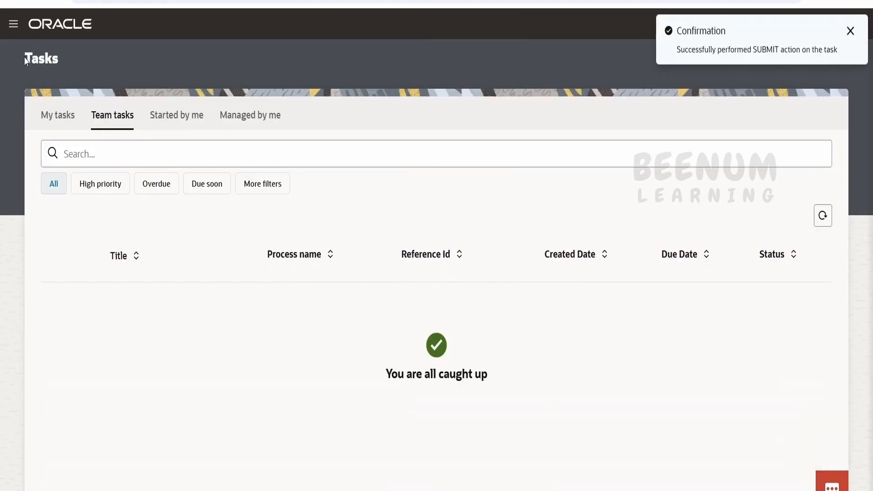
left_click(13, 23)
left_click(70, 120)
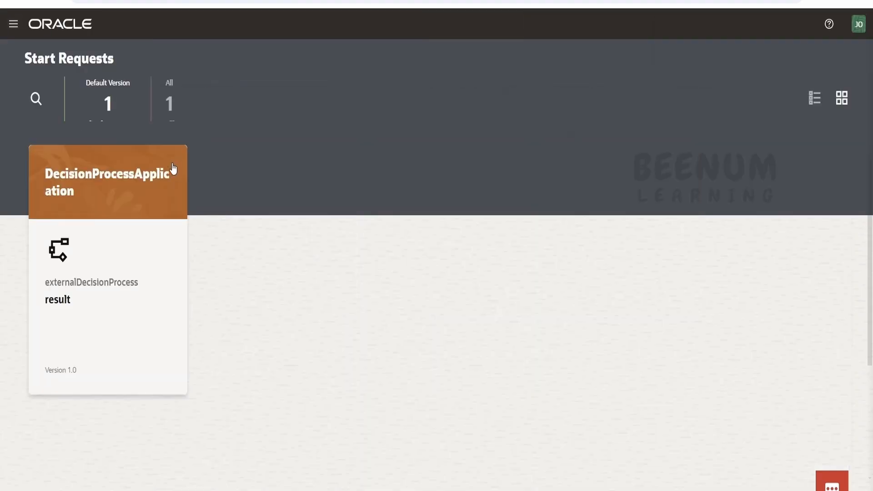
left_click(174, 169)
left_click(166, 139)
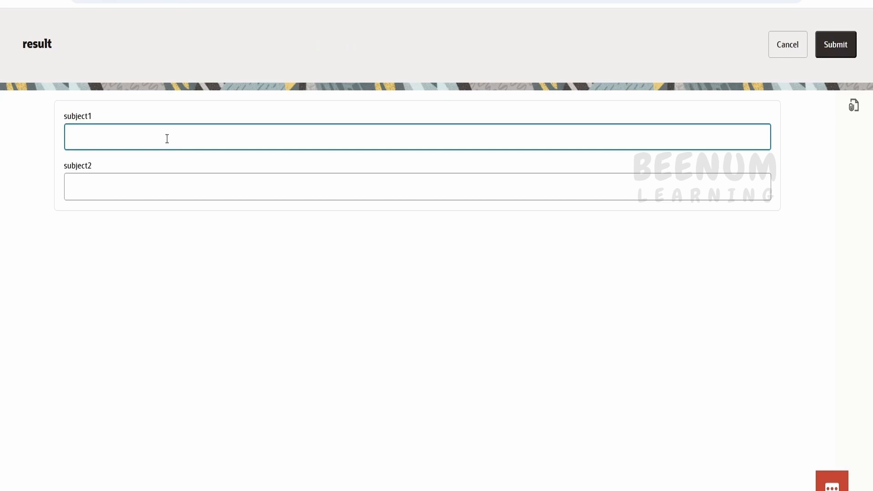
left_click(145, 196)
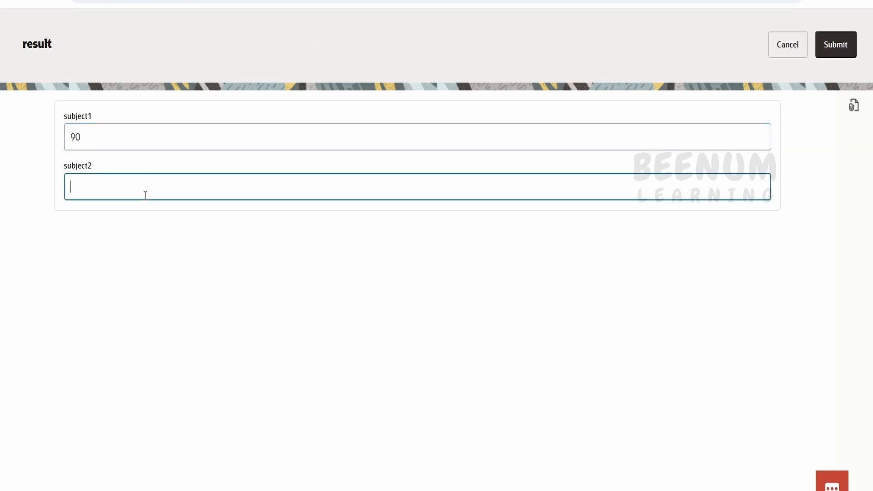
left_click(840, 41)
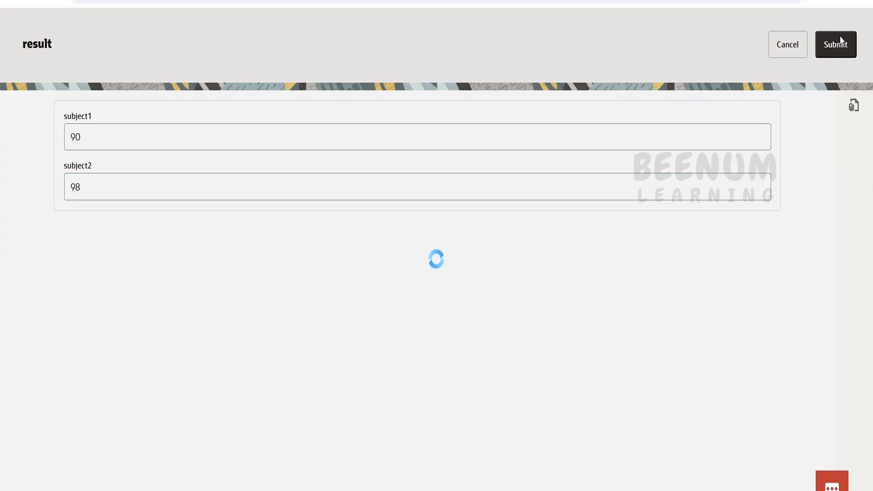
Open and submit the second request's ExternalDecisionProcess team task, and close the version 1.0 activation details back in the process designer.
left_click(13, 23)
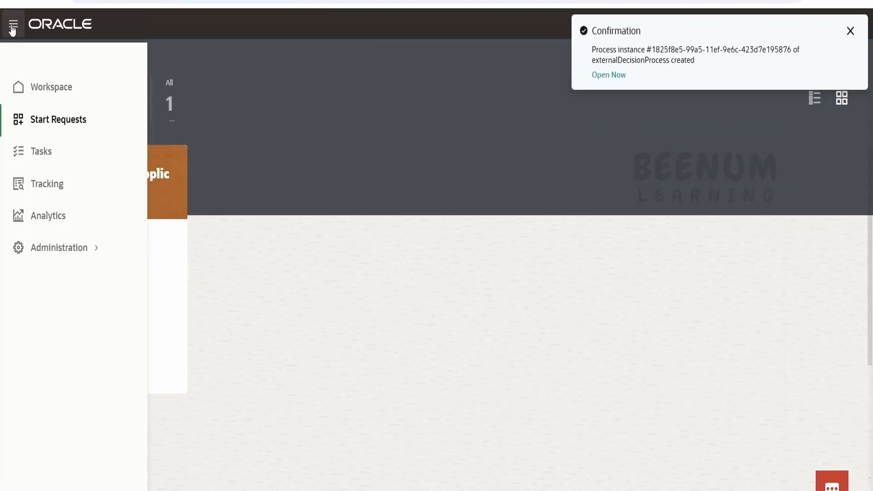
left_click(51, 155)
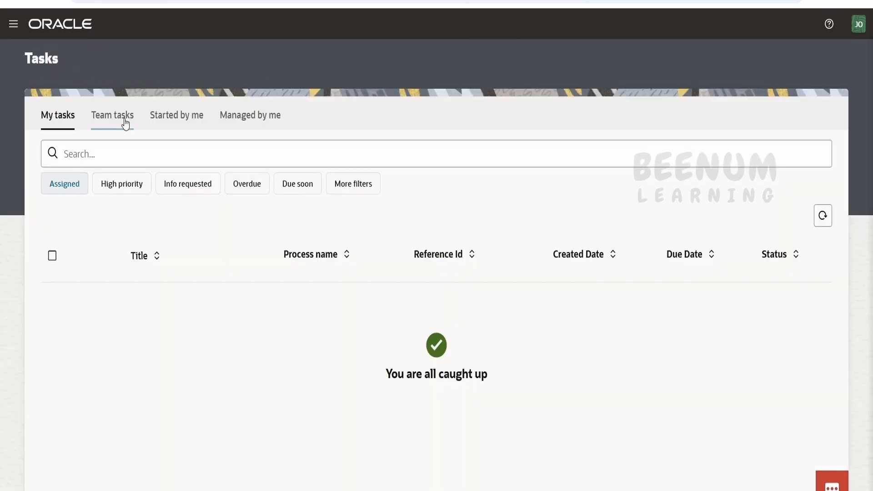
left_click(125, 123)
left_click(214, 283)
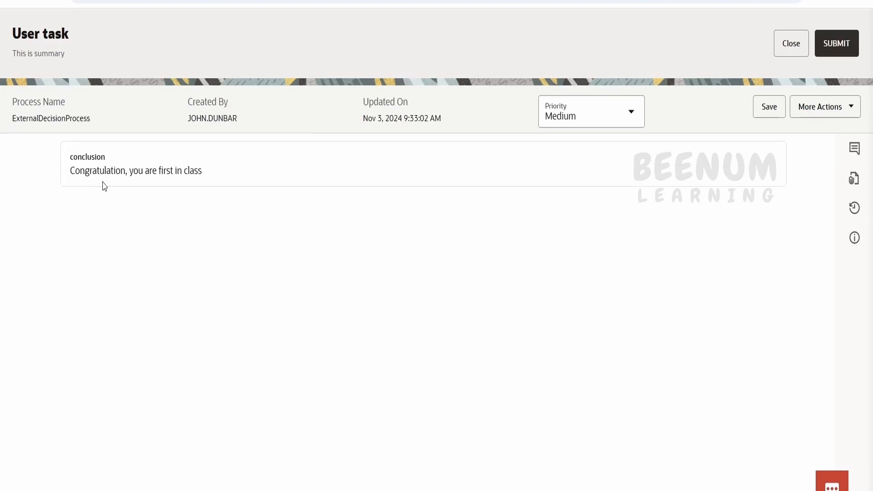
left_click(842, 47)
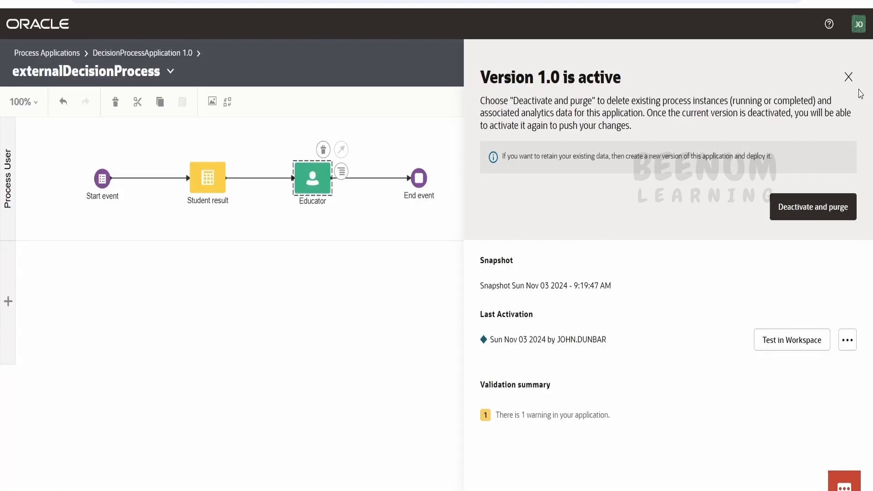
left_click(848, 77)
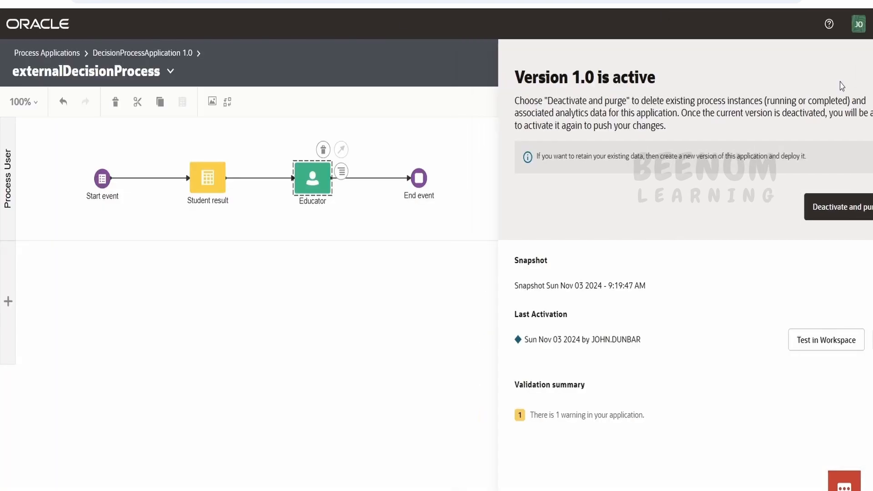